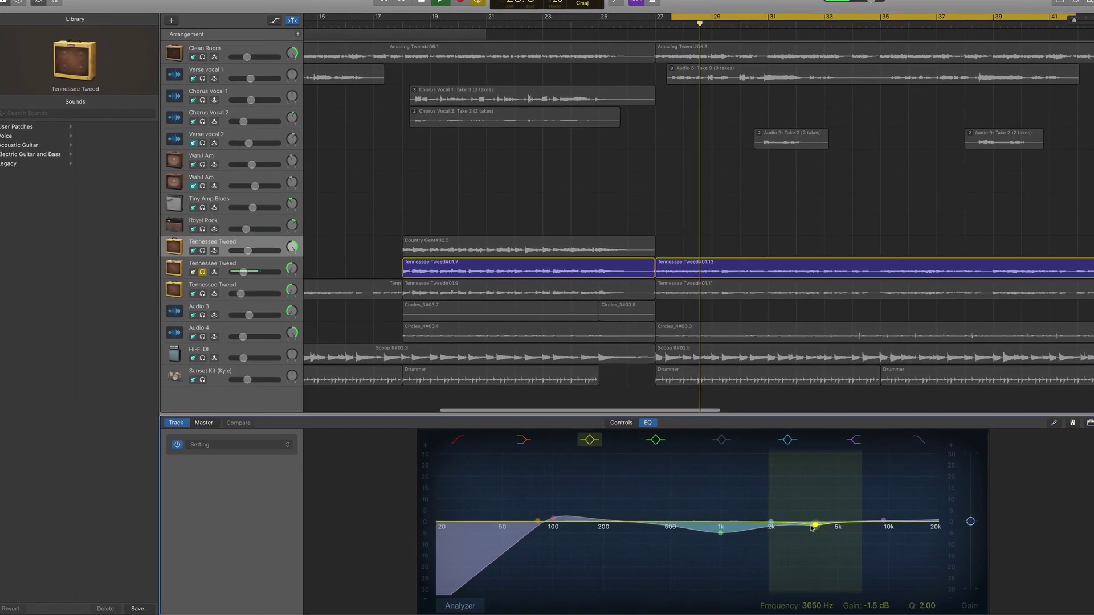
Step: Cut the Tennessee Tweed guitar EQ's upper-mid band to -3 dB at 3200 Hz and ease the 2k boost to +1.5 dB
mouse_move(831, 525)
left_mouse_down()
mouse_move(794, 538)
mouse_move(818, 528)
left_mouse_up()
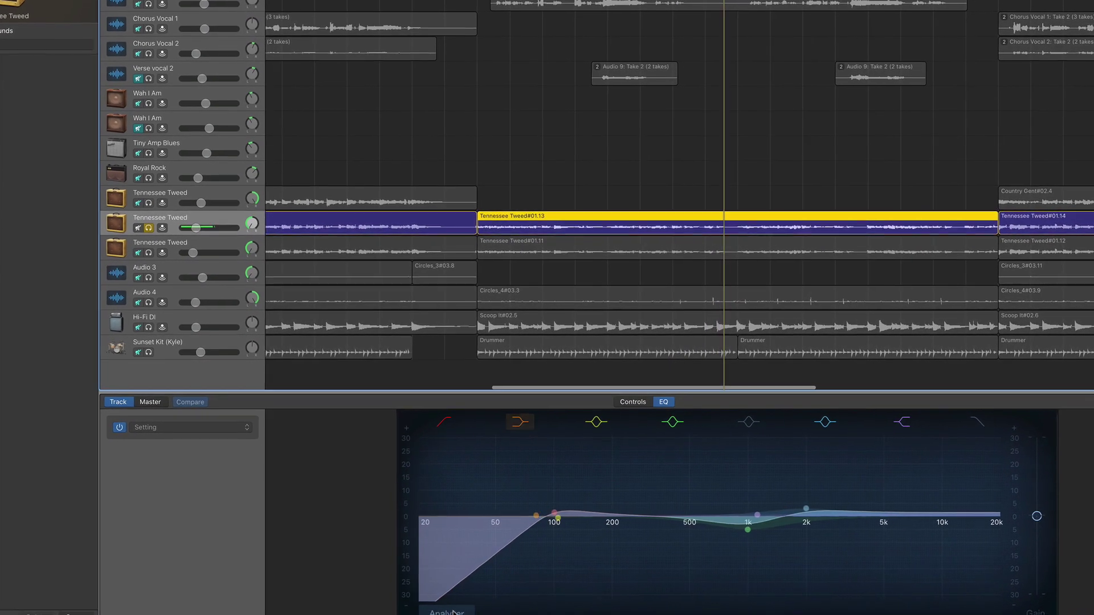
left_click_drag(809, 514, 863, 526)
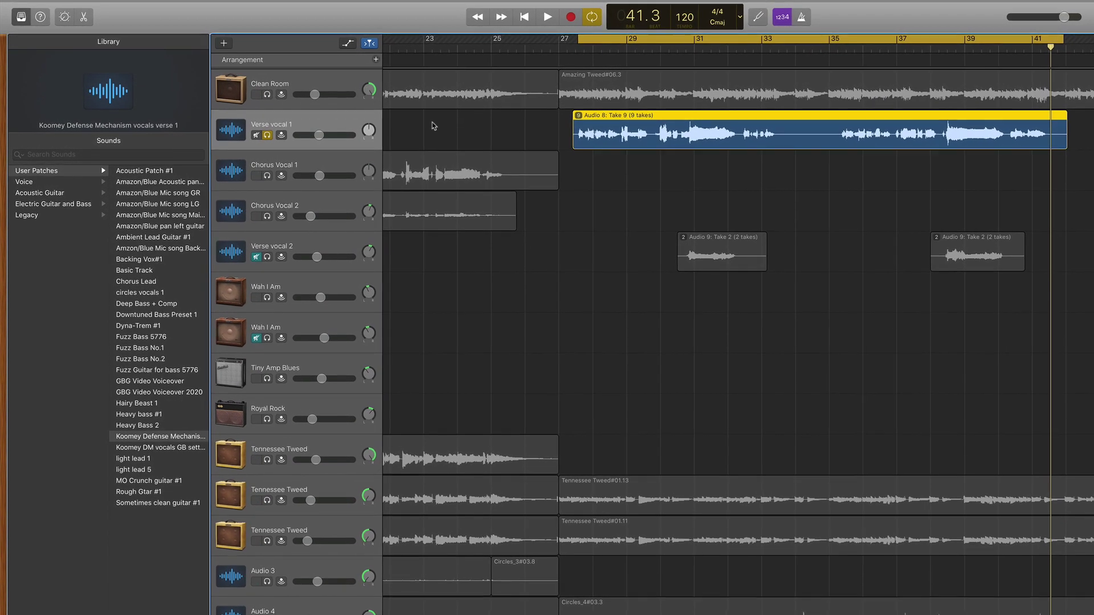
Step: Start playback from the bar 27 cycle start to hear the verse vocal in the mix
key("space")
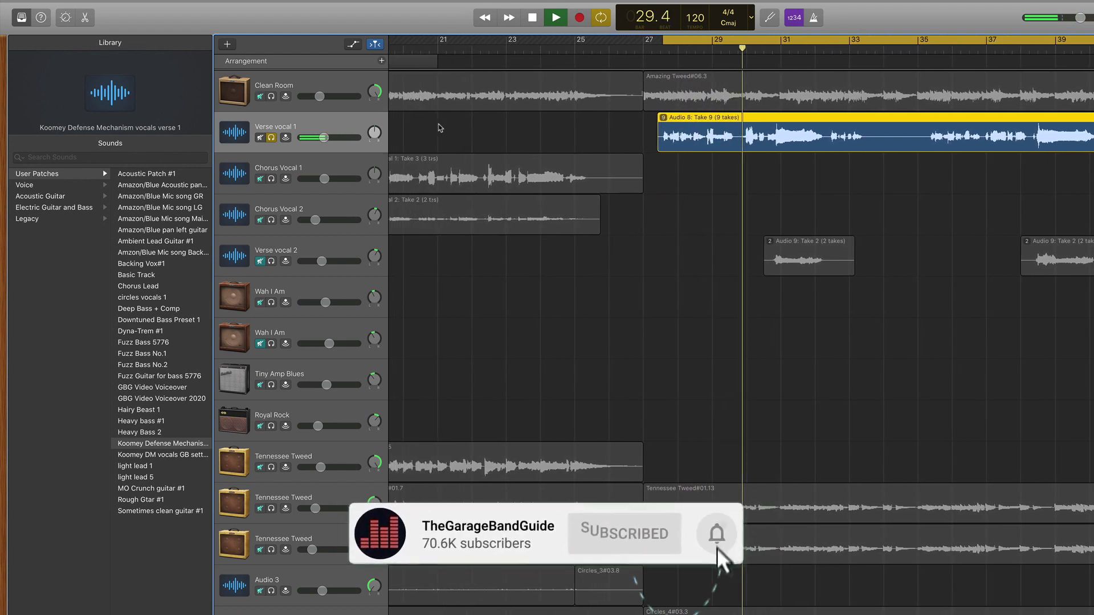
scroll(441, 128, "left", 2)
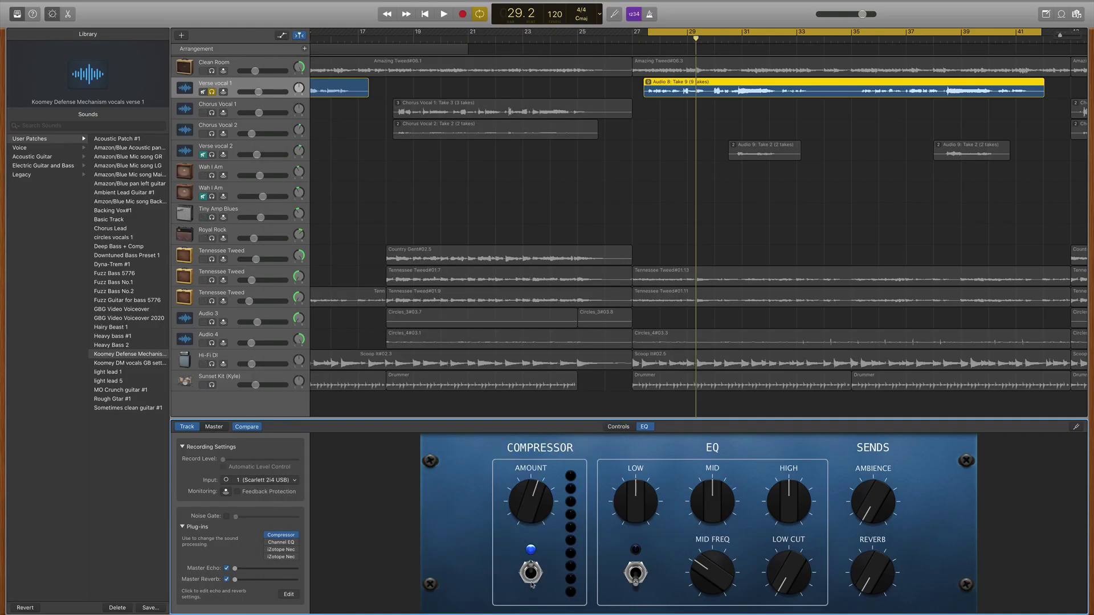
left_click_drag(531, 551, 538, 485)
left_click_drag(539, 428, 536, 457)
left_click(283, 536)
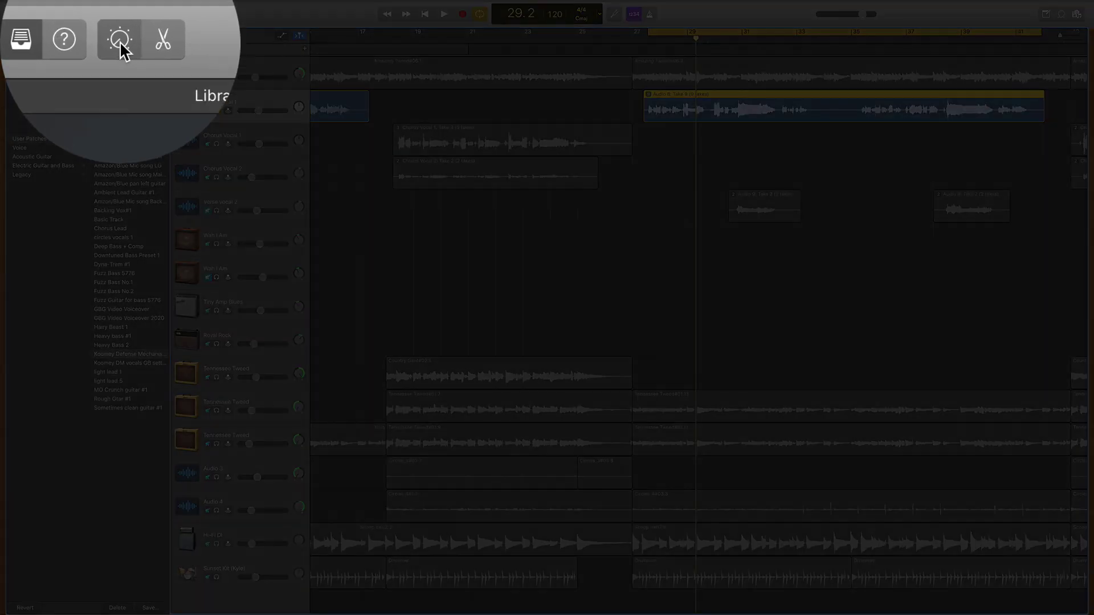
left_click(52, 15)
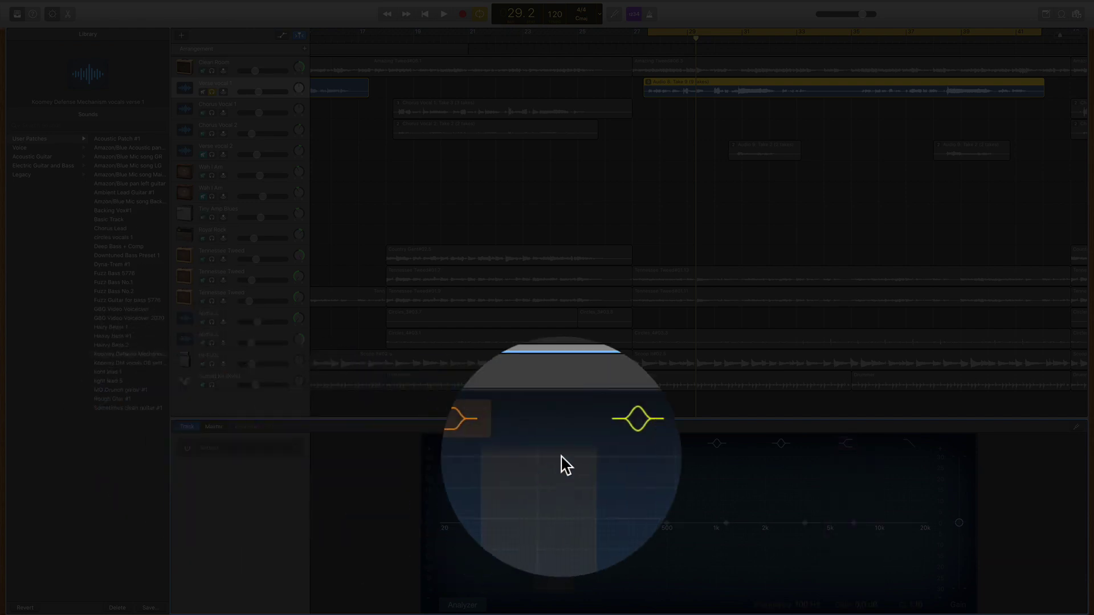
left_click(617, 427)
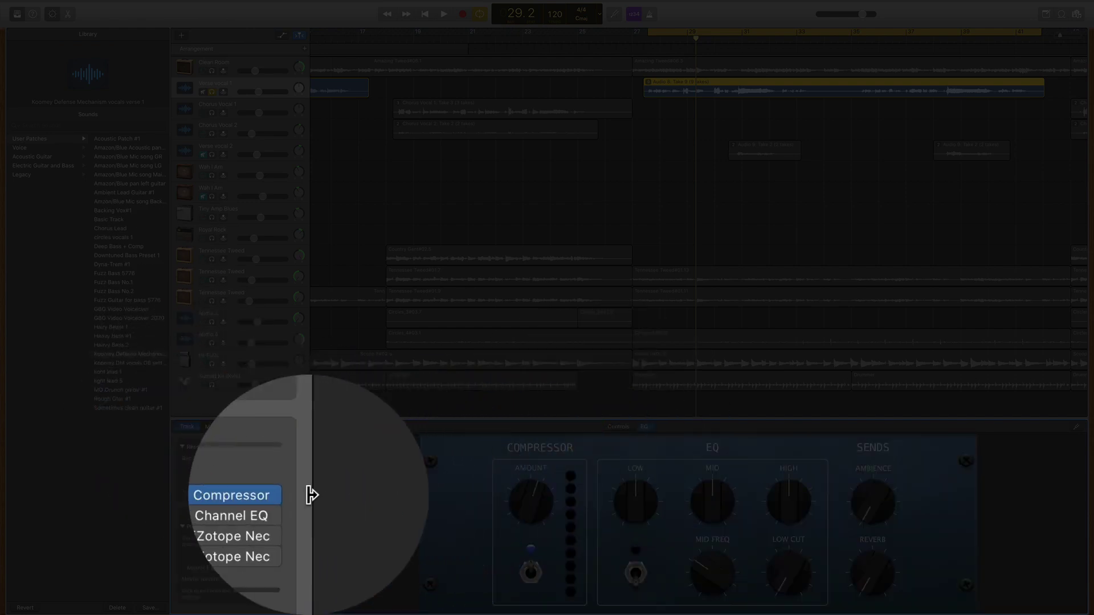
left_click(296, 495)
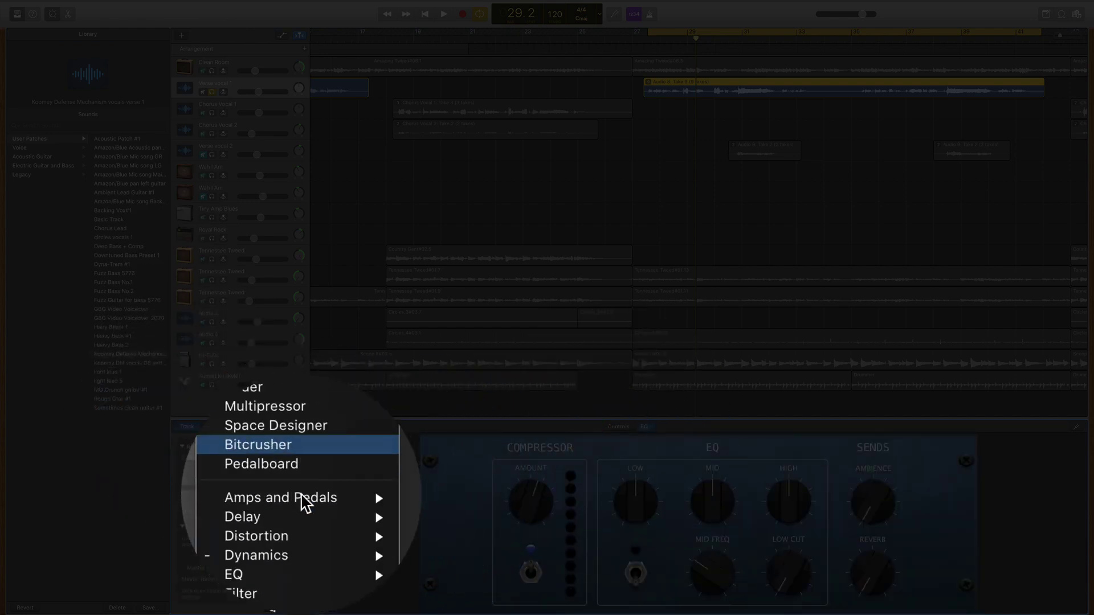
mouse_move(341, 505)
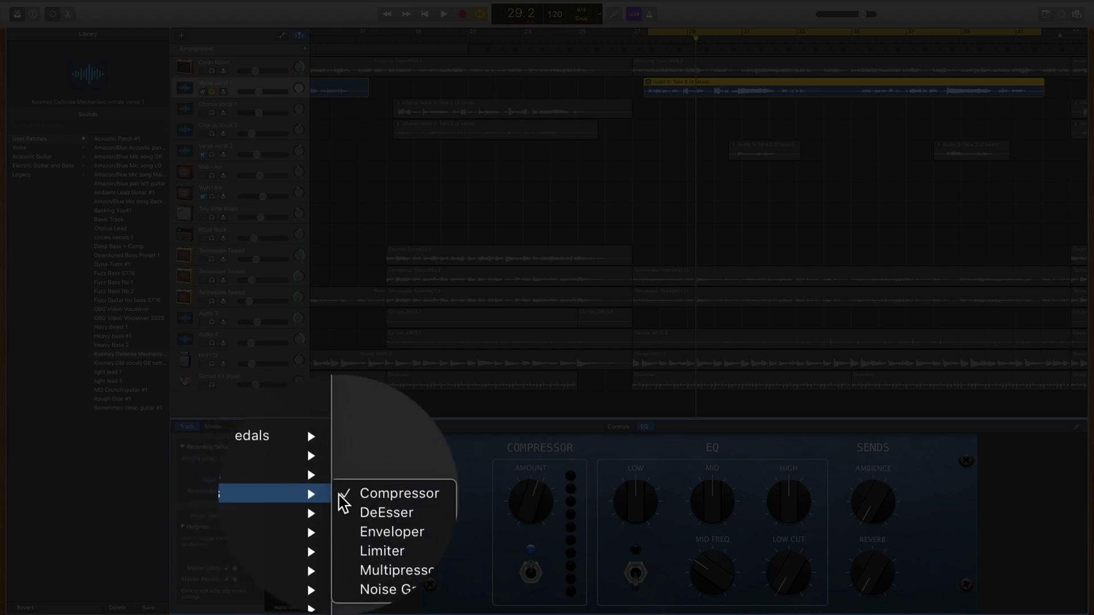
left_click(373, 495)
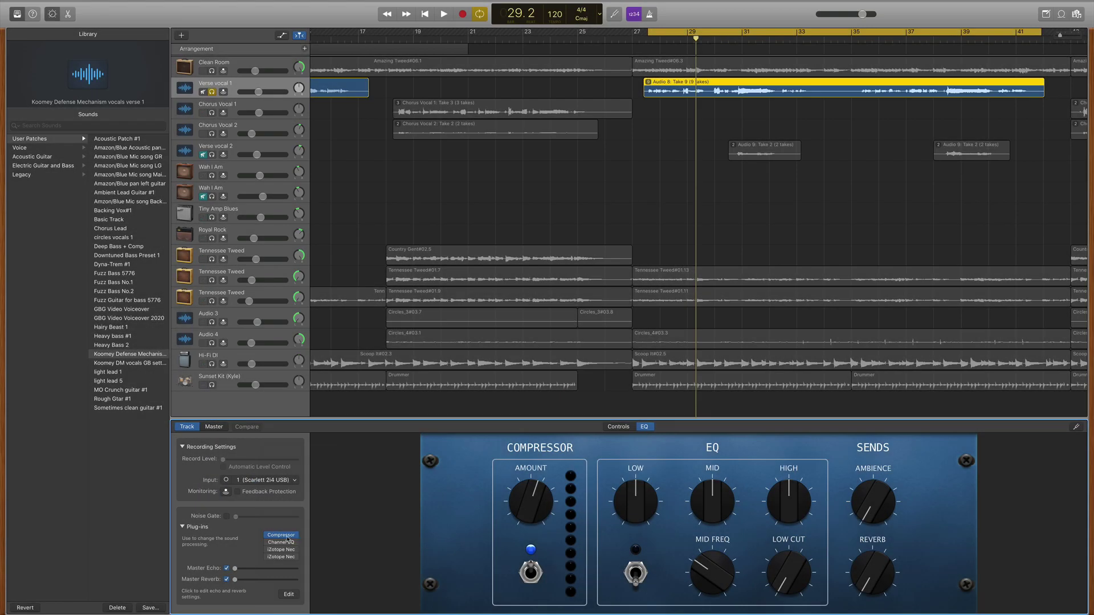
Step: Open the Verse vocal 1 Compressor, set threshold near -9.5 dB, and raise ratio and makeup gain
left_click(283, 536)
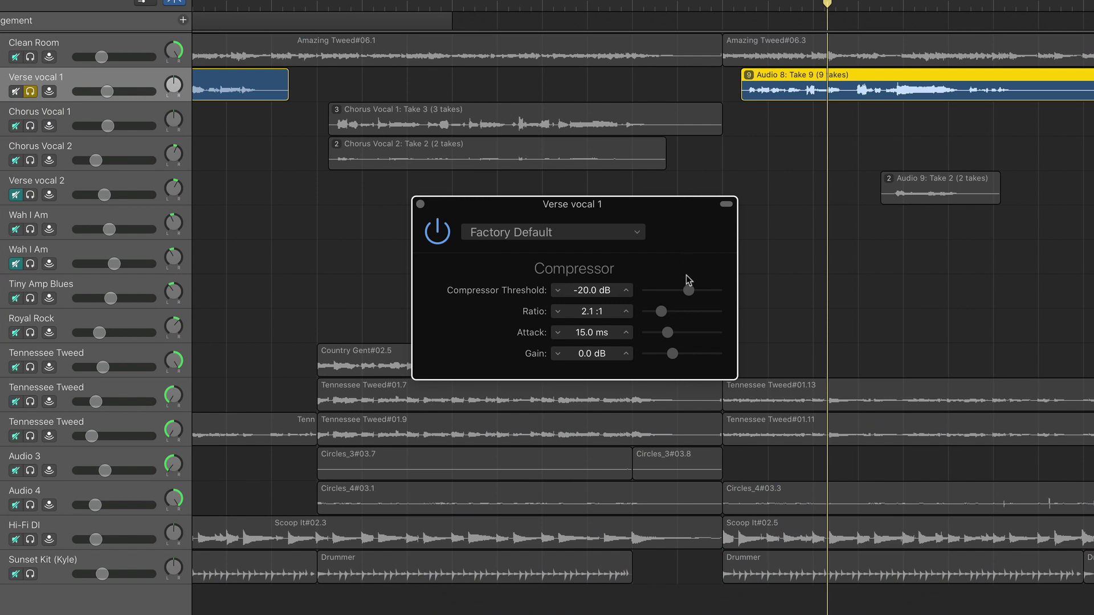
left_click_drag(689, 292, 665, 295)
left_click_drag(672, 296, 704, 297)
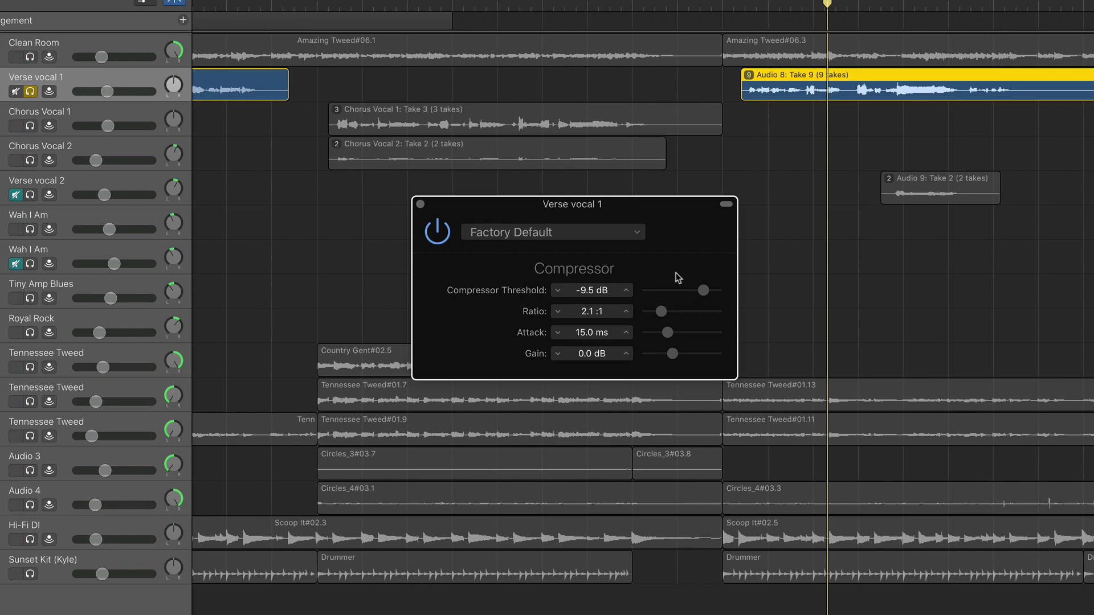
left_click_drag(654, 312, 649, 336)
left_click_drag(673, 355, 677, 356)
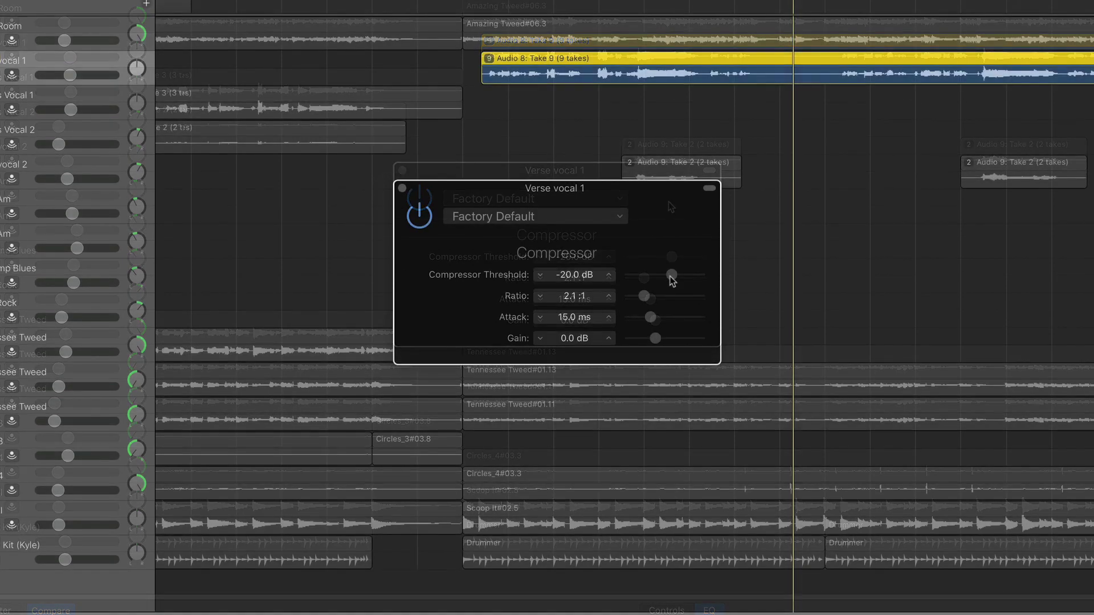
Step: Retune the compressor to 1.5 ms attack, 4.8:1 ratio, 6.5 dB gain, then unsolo Verse vocal 1
left_click_drag(671, 274, 668, 274)
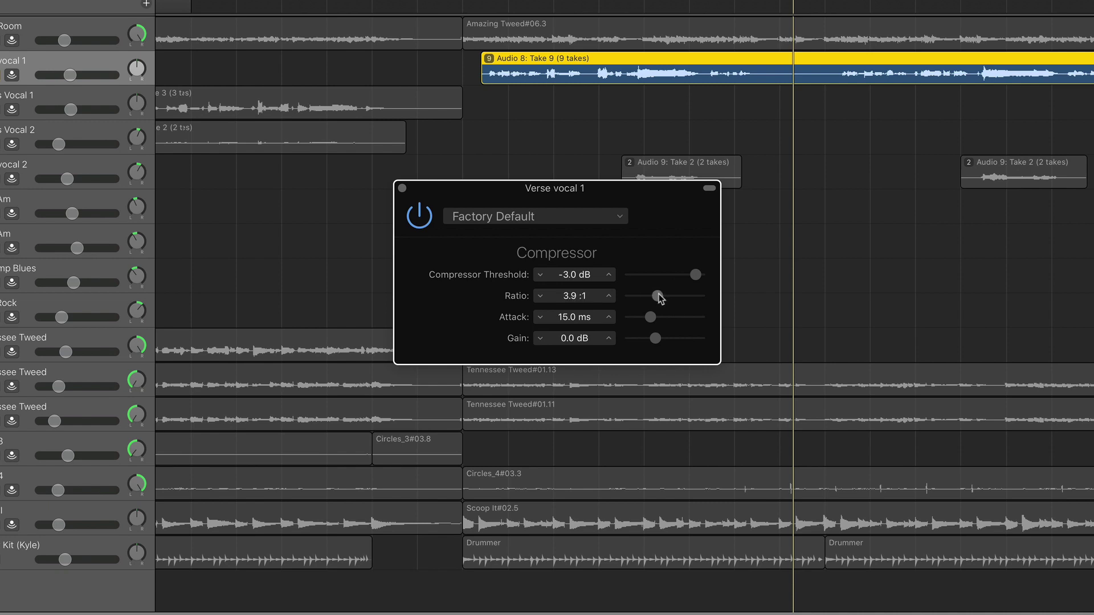
left_click_drag(640, 319, 635, 320)
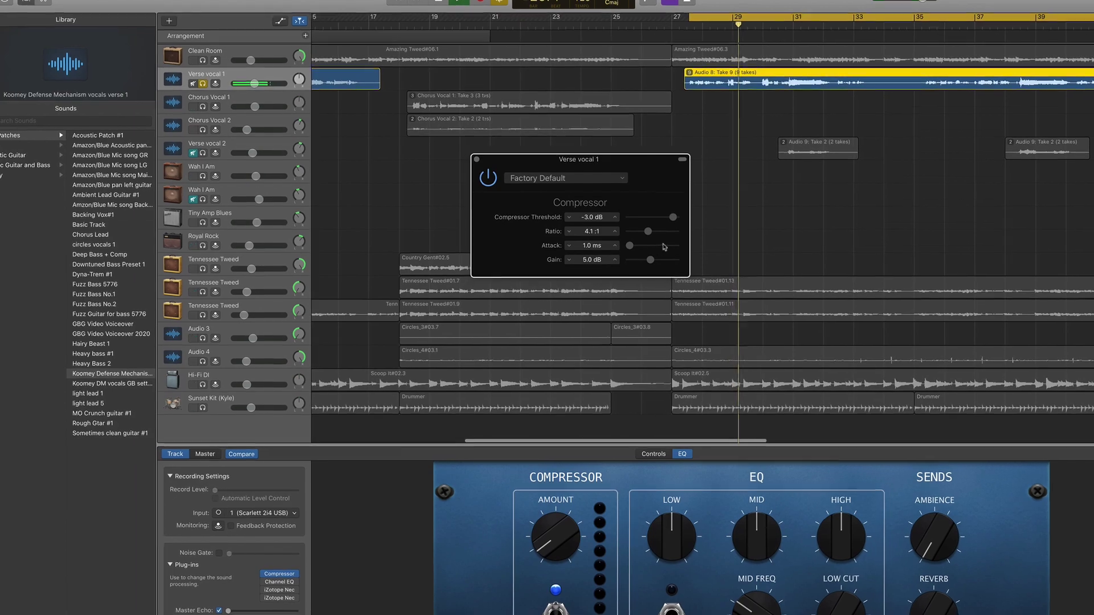
left_click_drag(651, 234, 661, 230)
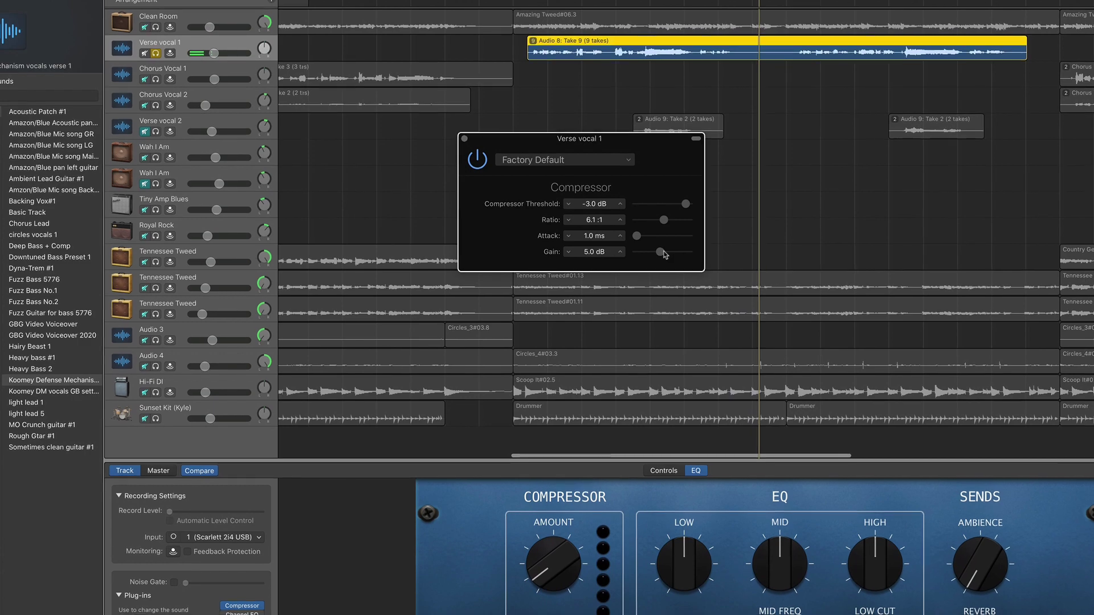
left_click_drag(659, 251, 664, 253)
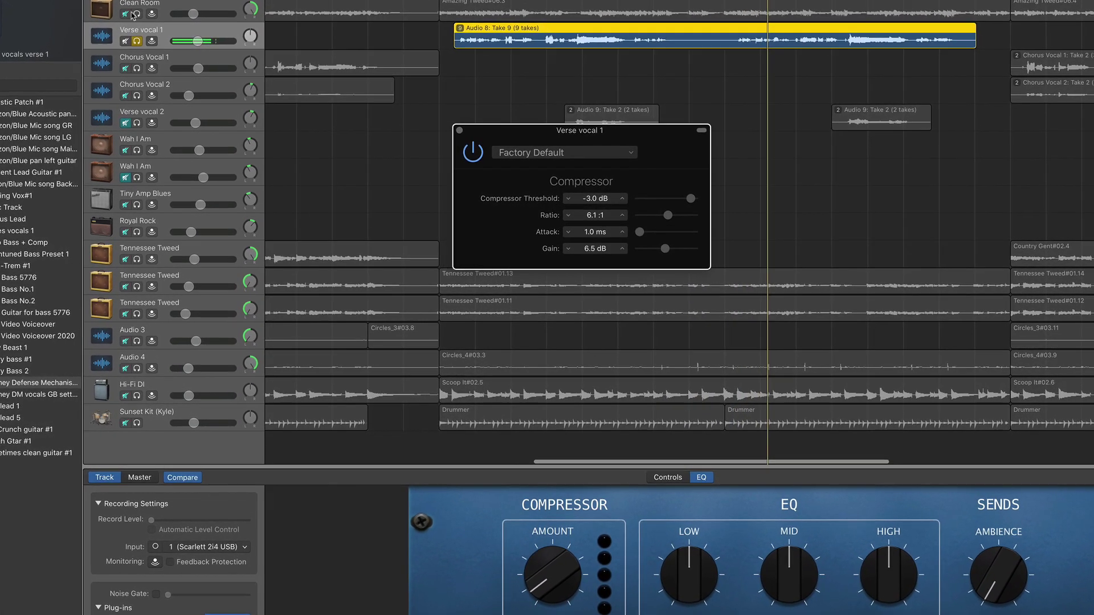
left_click(139, 43)
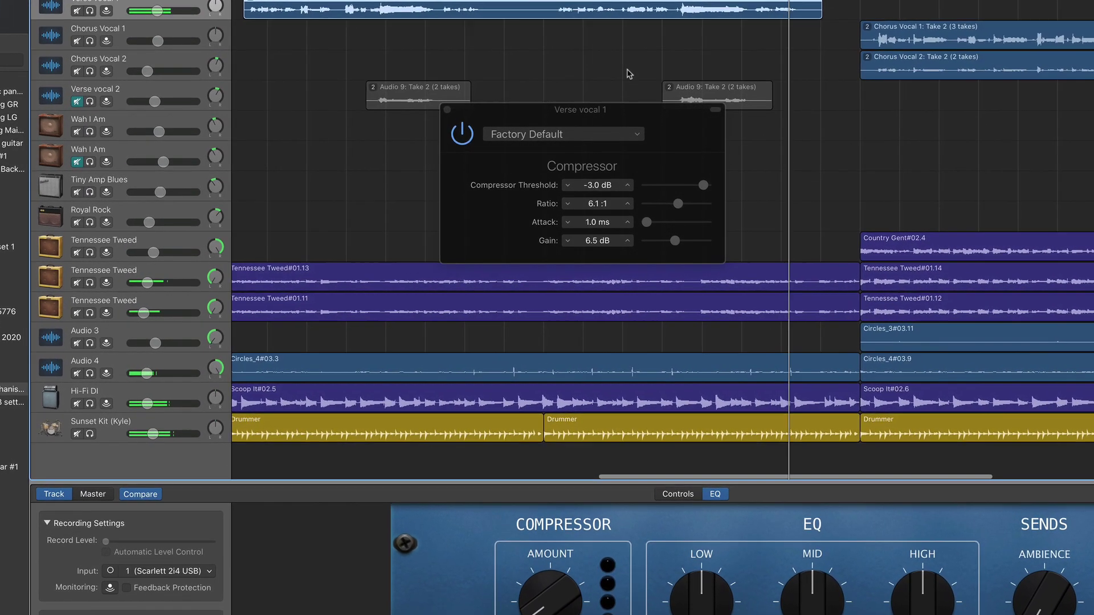
Step: Raise the vocal EQ's high-pass cutoff from 20 Hz to about 95 Hz
scroll(629, 75, "left", 10)
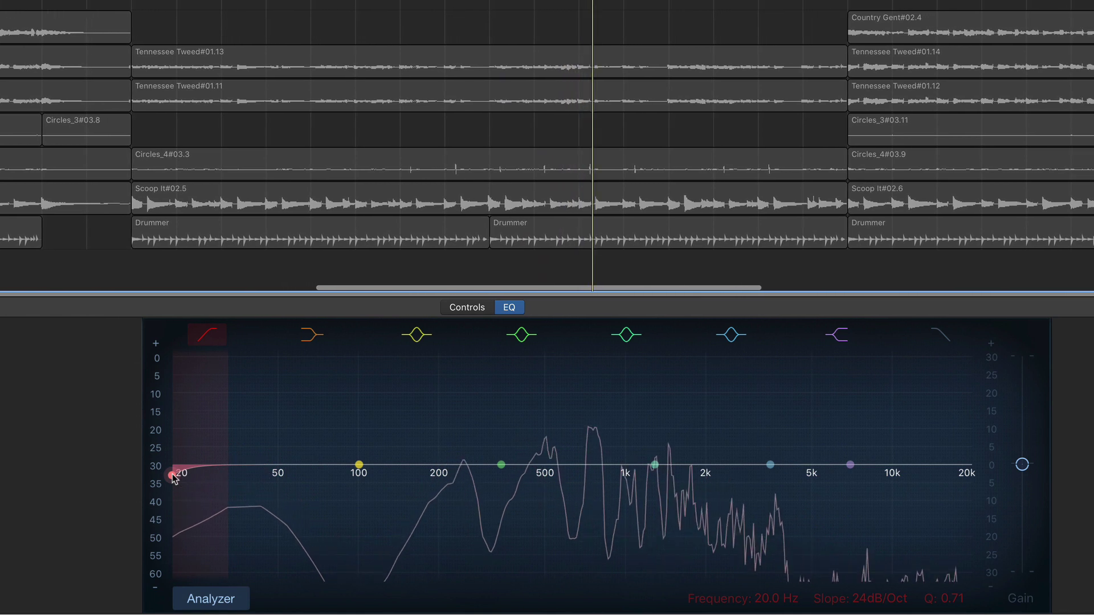
left_click_drag(173, 477, 375, 479)
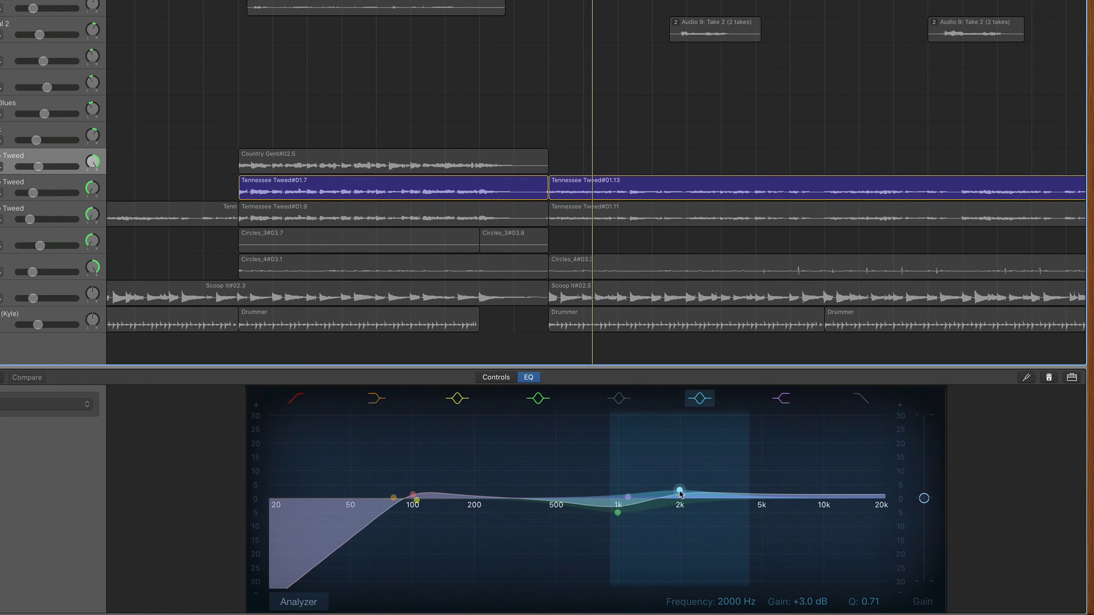
Step: Reshape the vocal EQ bands into a narrow Q 2.00 cut of about -3 dB near 3.2 kHz
left_click_drag(681, 495, 681, 497)
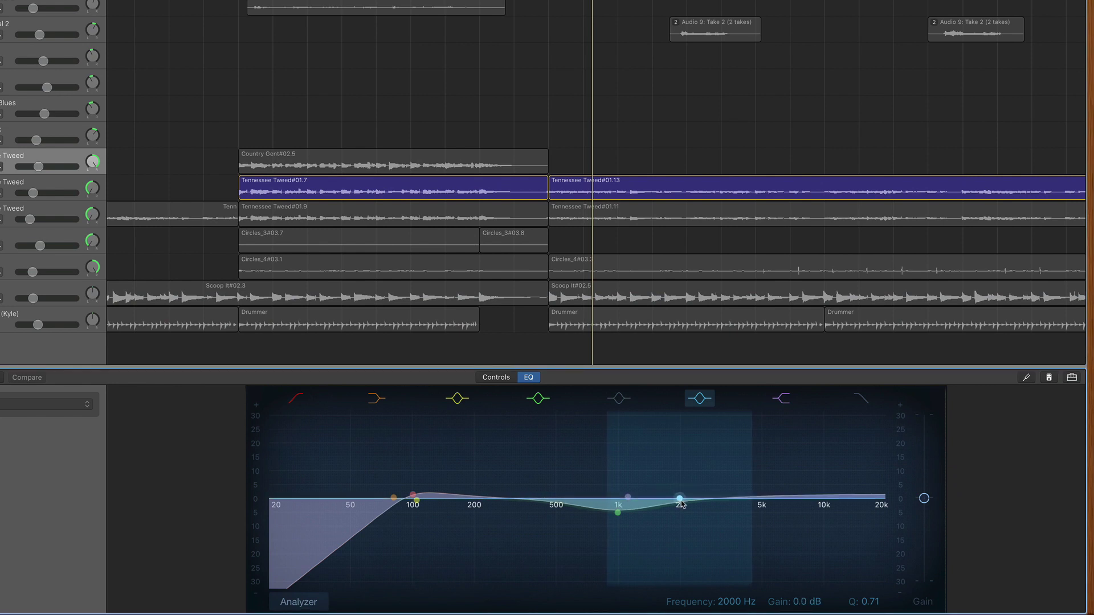
left_click_drag(627, 498, 830, 499)
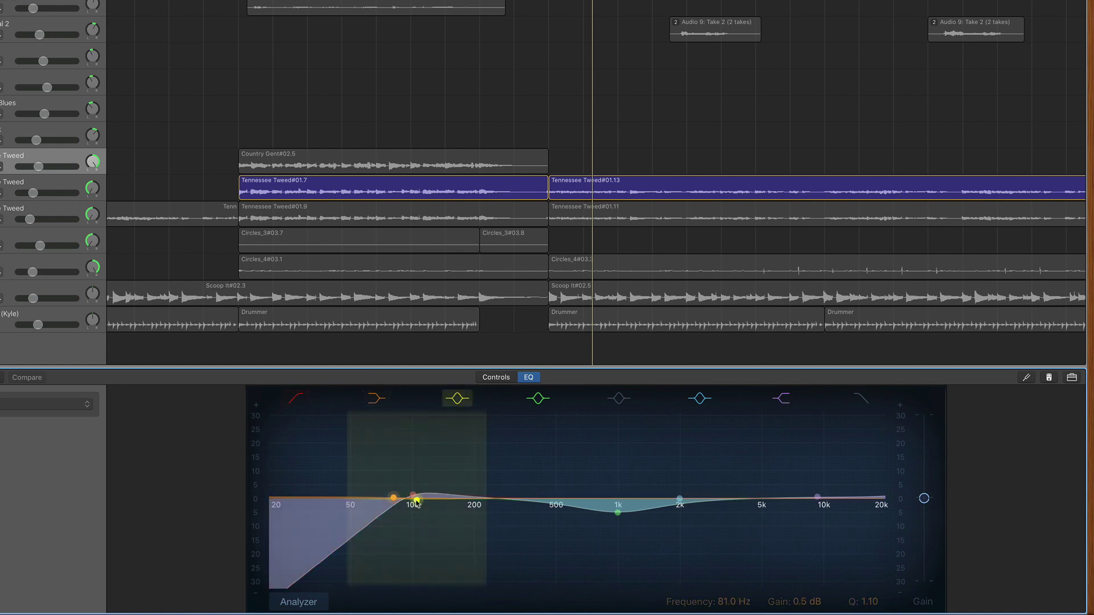
left_click_drag(416, 503, 782, 505)
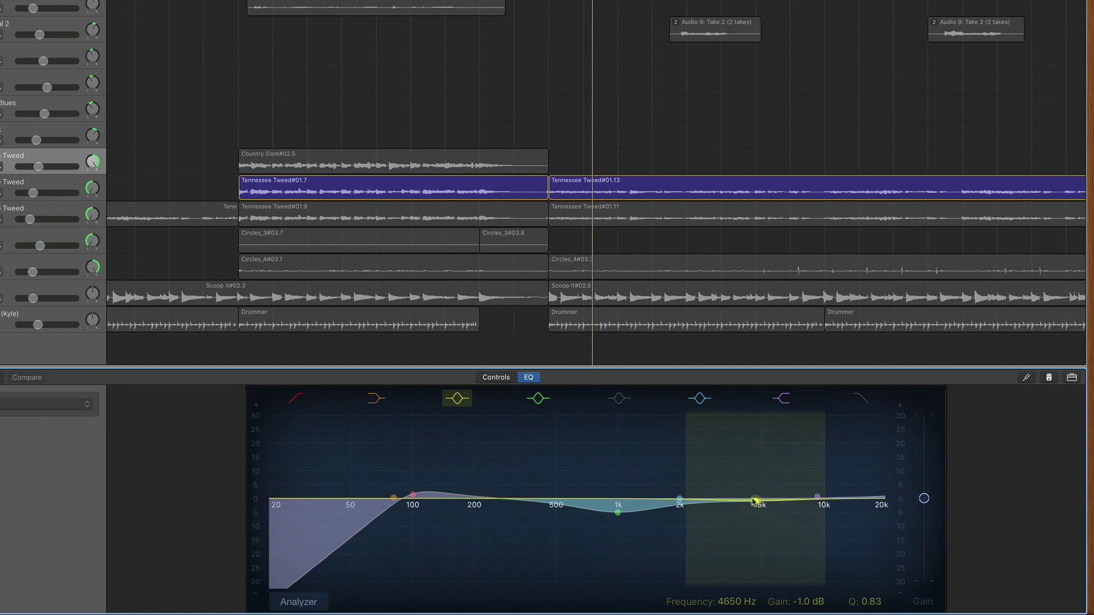
left_click_drag(870, 602, 869, 587)
left_click_drag(755, 502, 730, 507)
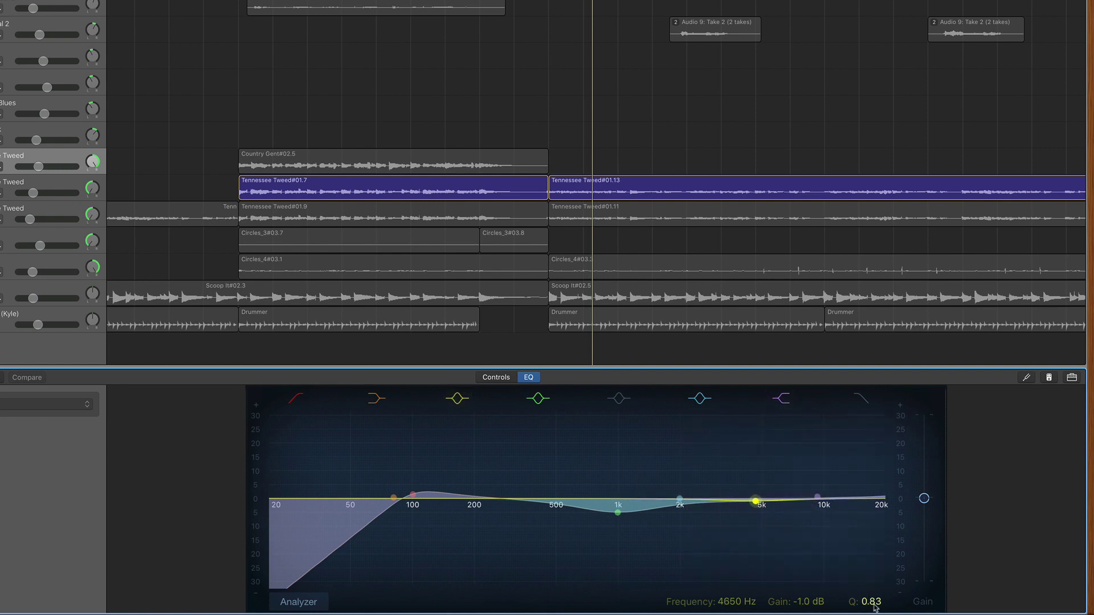
left_click_drag(744, 456, 724, 453)
Step: Switch on the EQ's frequency analyzer display
left_click(116, 596)
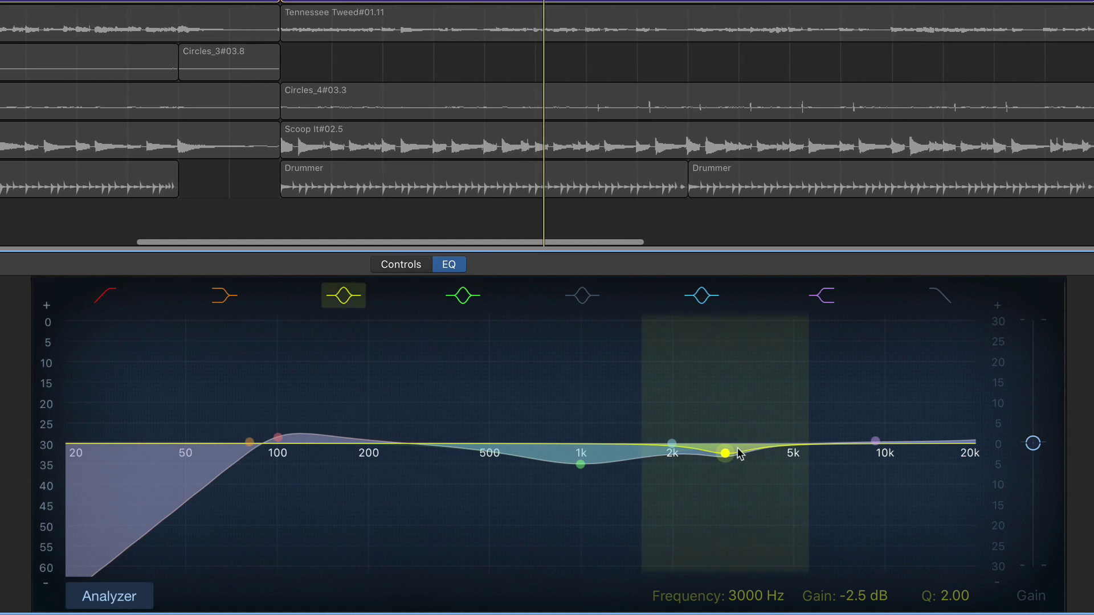
left_click(136, 598)
left_click(139, 595)
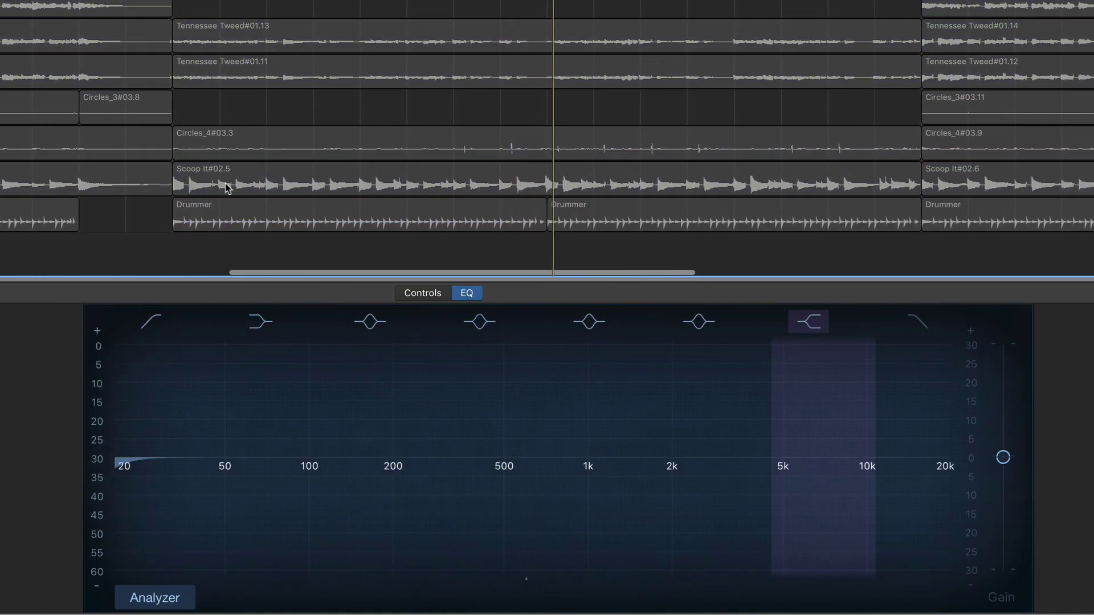
Step: Enable the track EQ, set the high-pass near 100 Hz, and add a -2 dB, Q 2.2 dip at 150 Hz
left_click(149, 333)
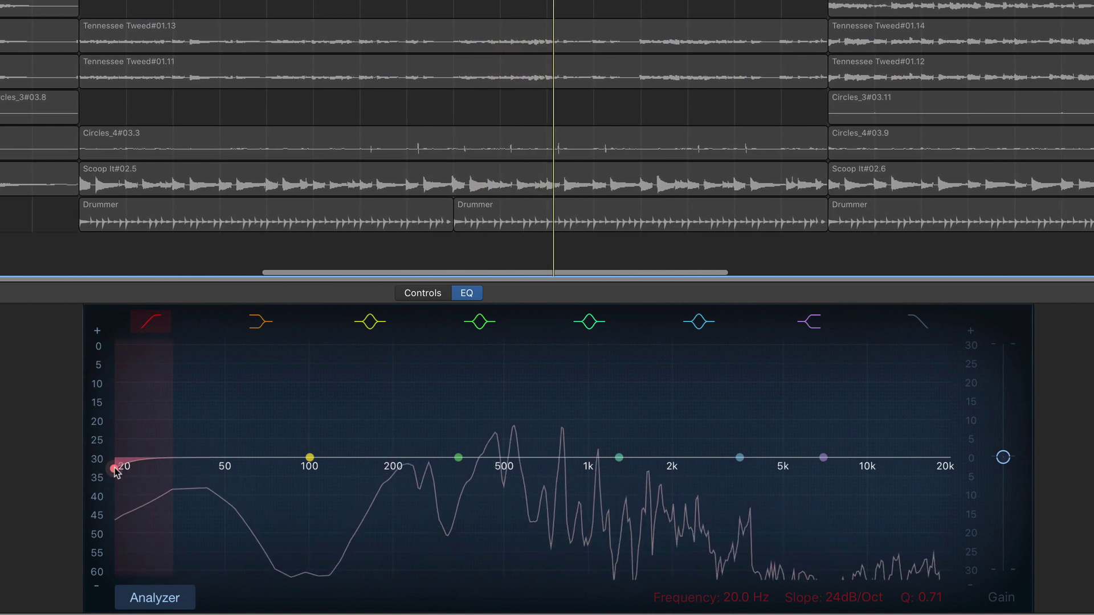
left_click_drag(115, 472, 326, 471)
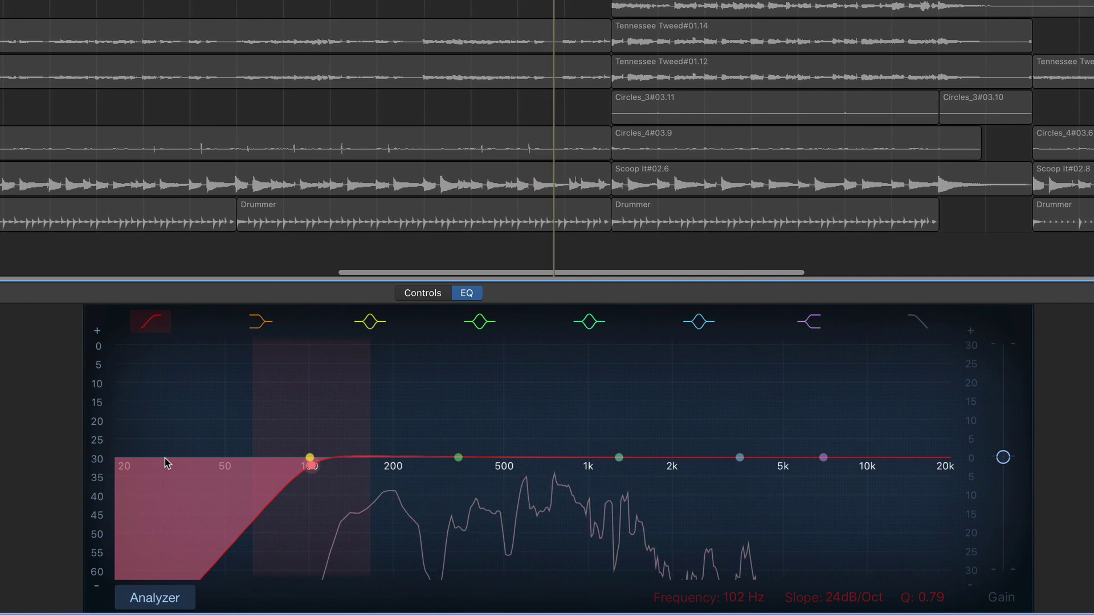
left_click_drag(310, 457, 362, 459)
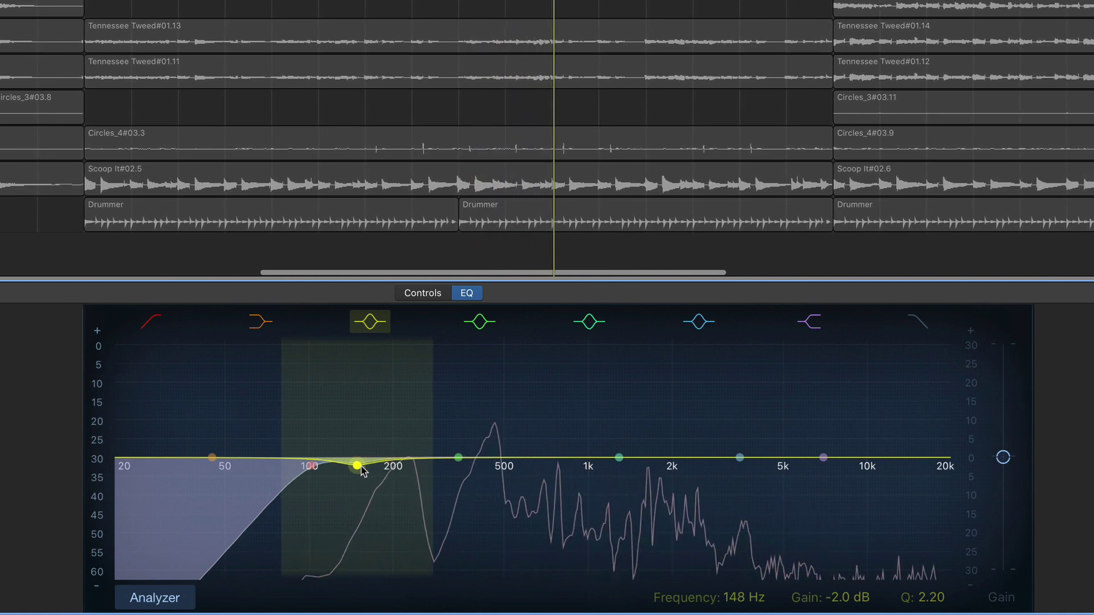
Step: Slide the low-mid dip from 148 Hz up to 198 Hz at -2.5 dB
left_click_drag(361, 468, 399, 472)
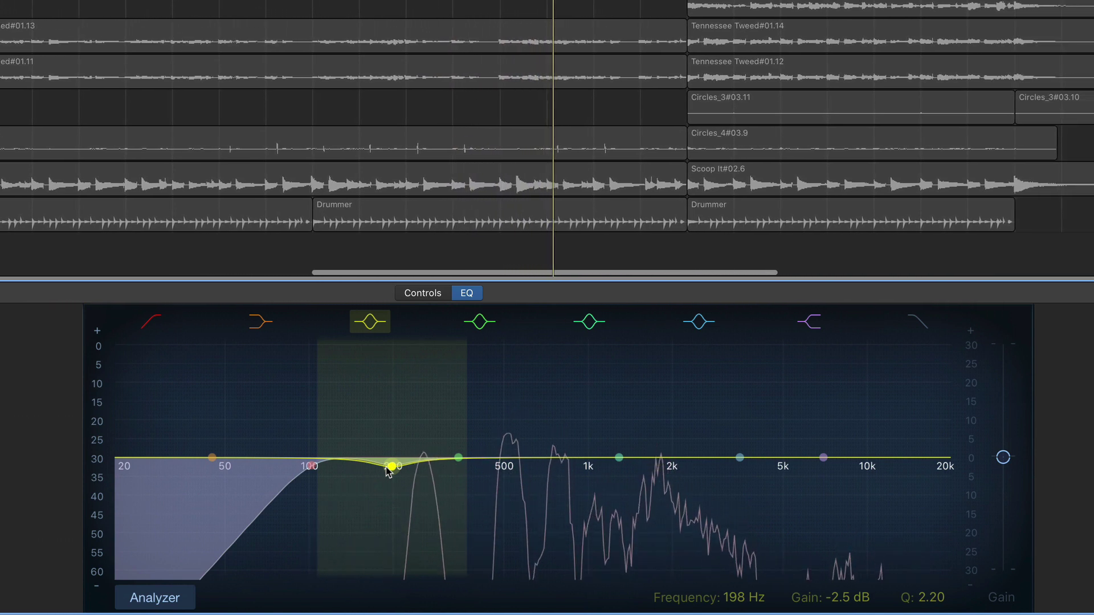
Step: Boost the 1300 Hz band hard, sweep it down to the 630 Hz resonance, then cut it to -2.5 dB
left_click(619, 458)
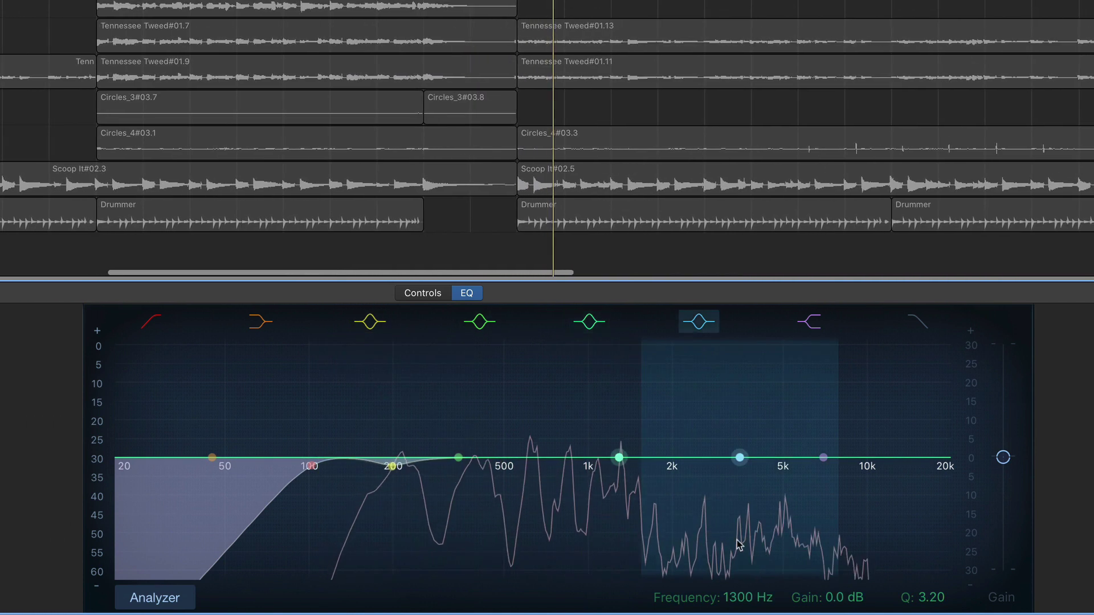
left_click_drag(608, 454, 616, 440)
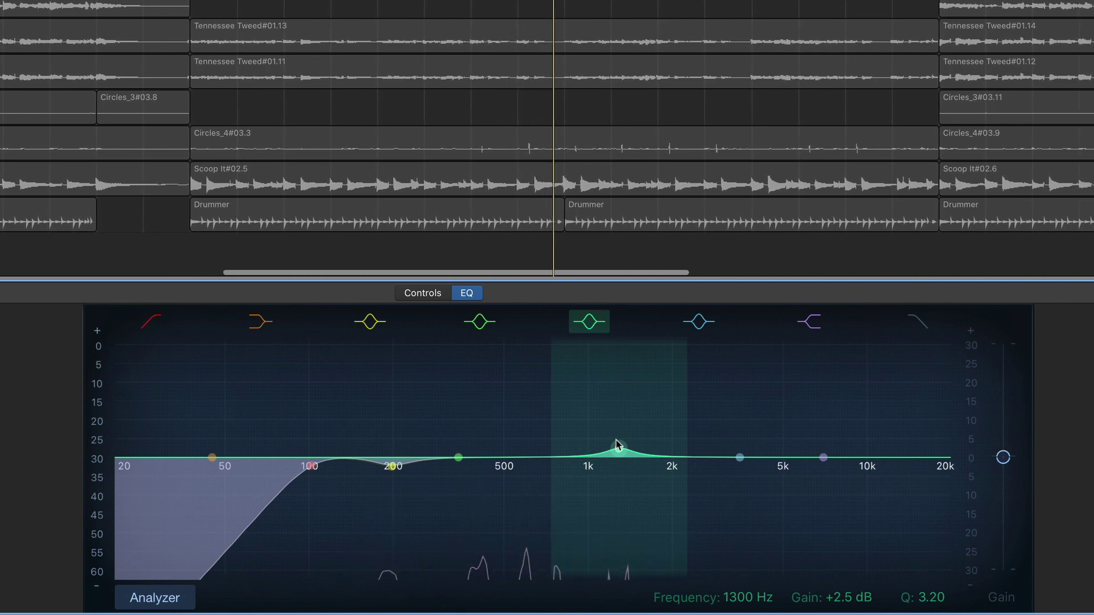
left_click_drag(616, 440, 619, 252)
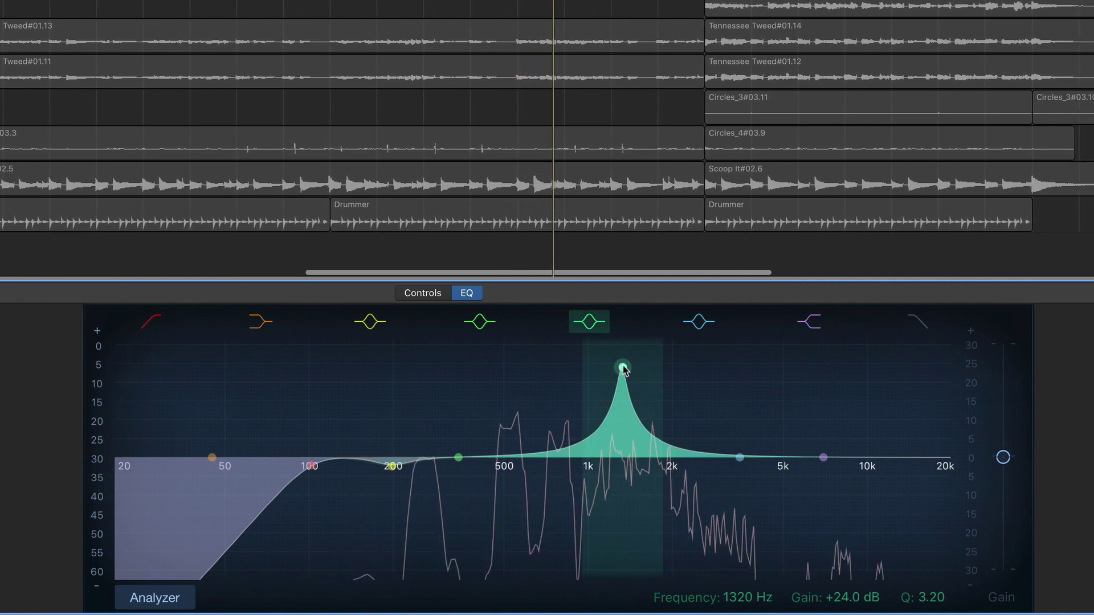
left_click_drag(622, 368, 930, 365)
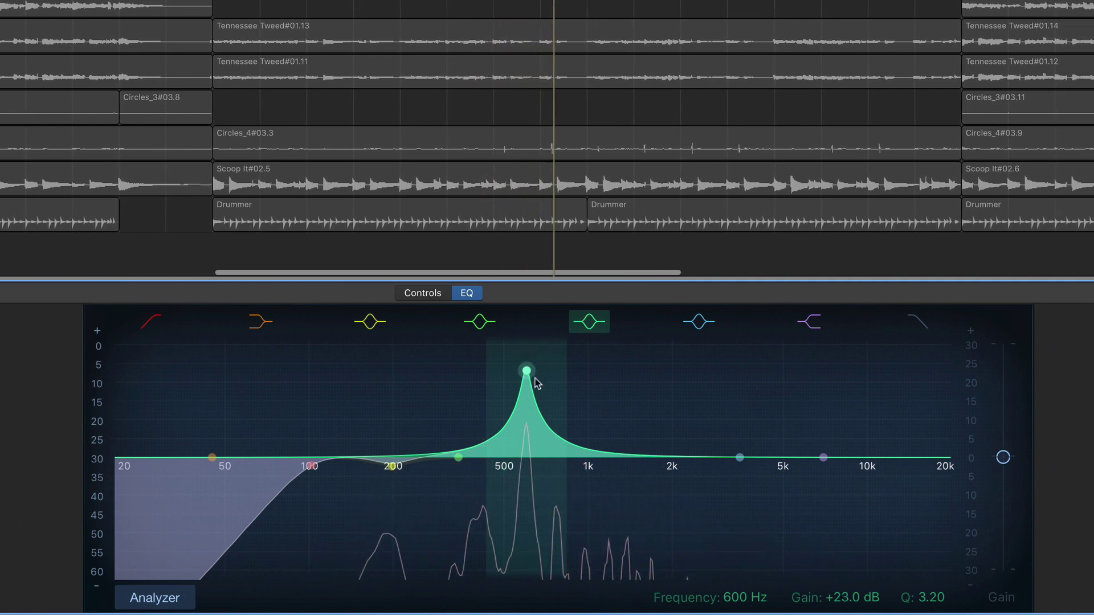
left_click_drag(536, 387, 539, 507)
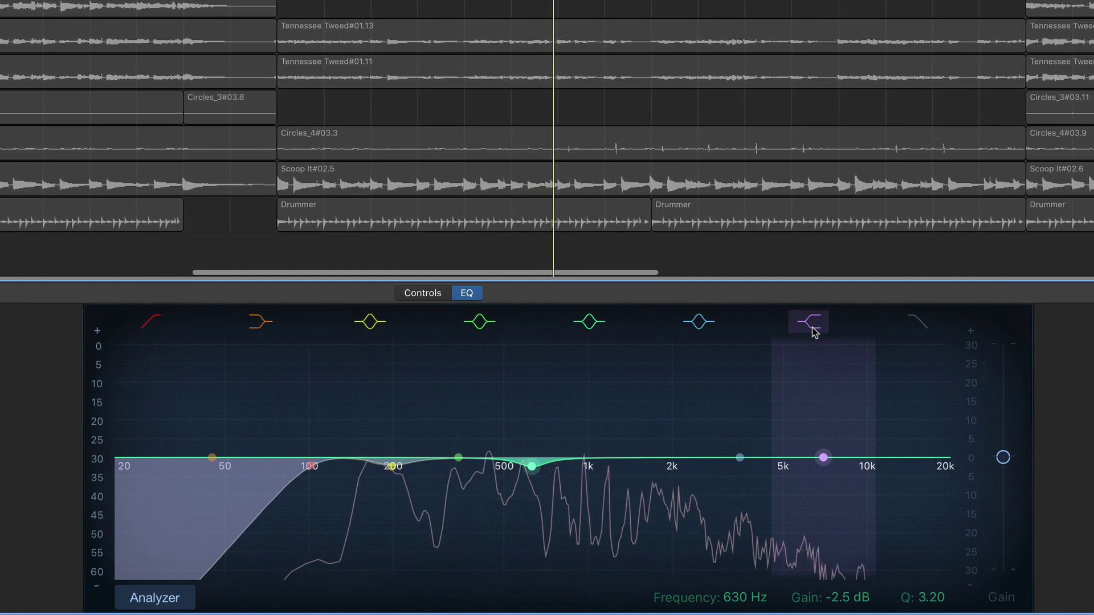
Step: Set the vocal EQ's high-shelf band to +3.0 dB at 8300 Hz
left_click_drag(824, 457, 845, 453)
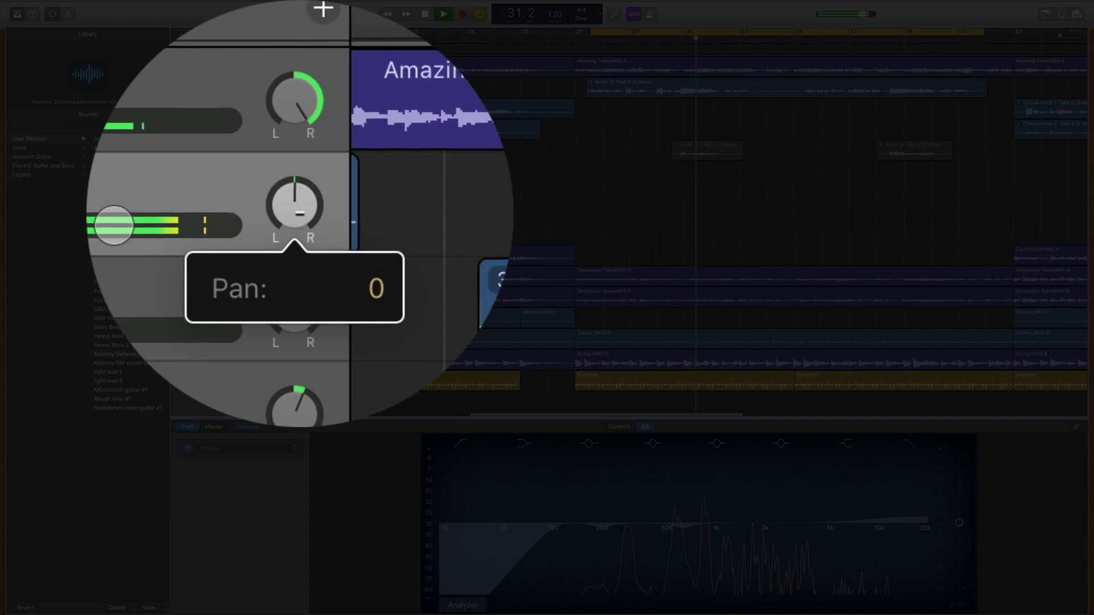
Step: Nudge Verse vocal 1's pan slightly left of centre, to about -8
left_click_drag(298, 88, 298, 88)
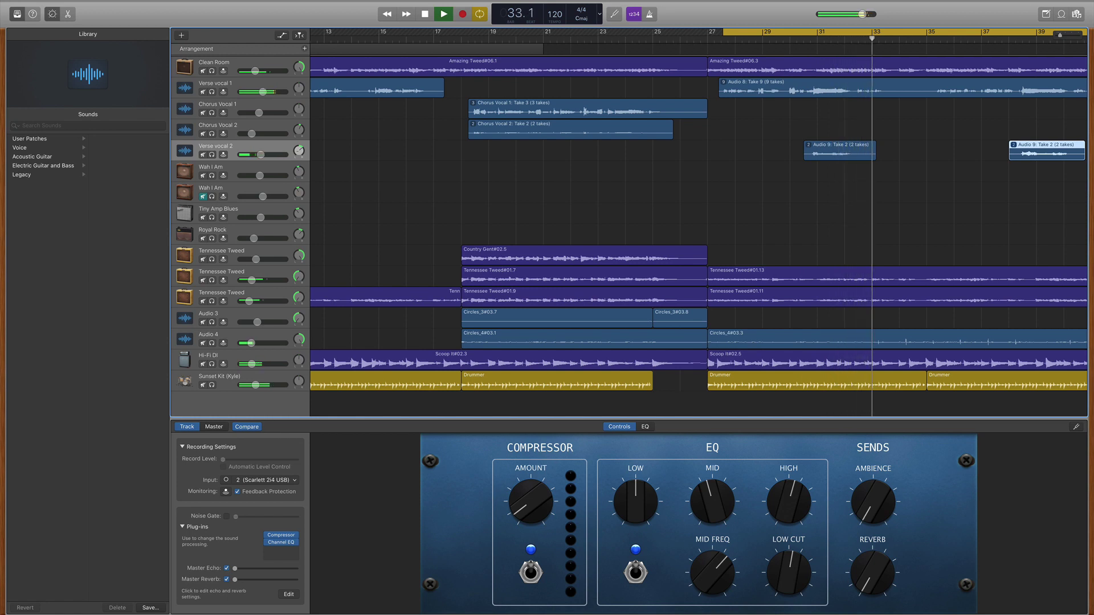
Step: Swing Verse vocal 2's pan from about -40 on the left over to +42 on the right
mouse_move(299, 151)
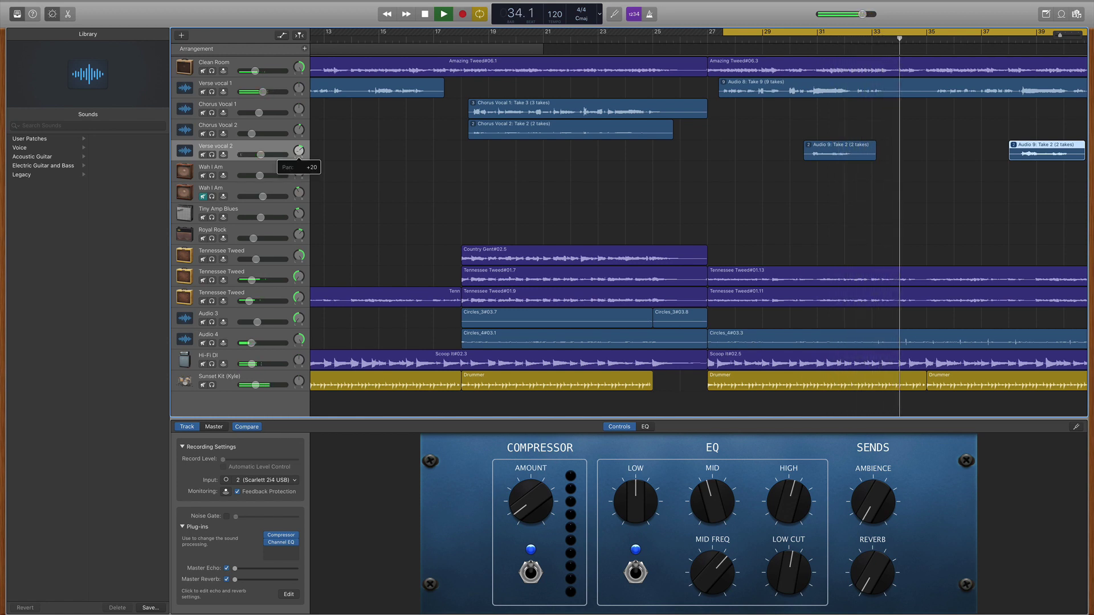
left_click_drag(298, 151, 299, 174)
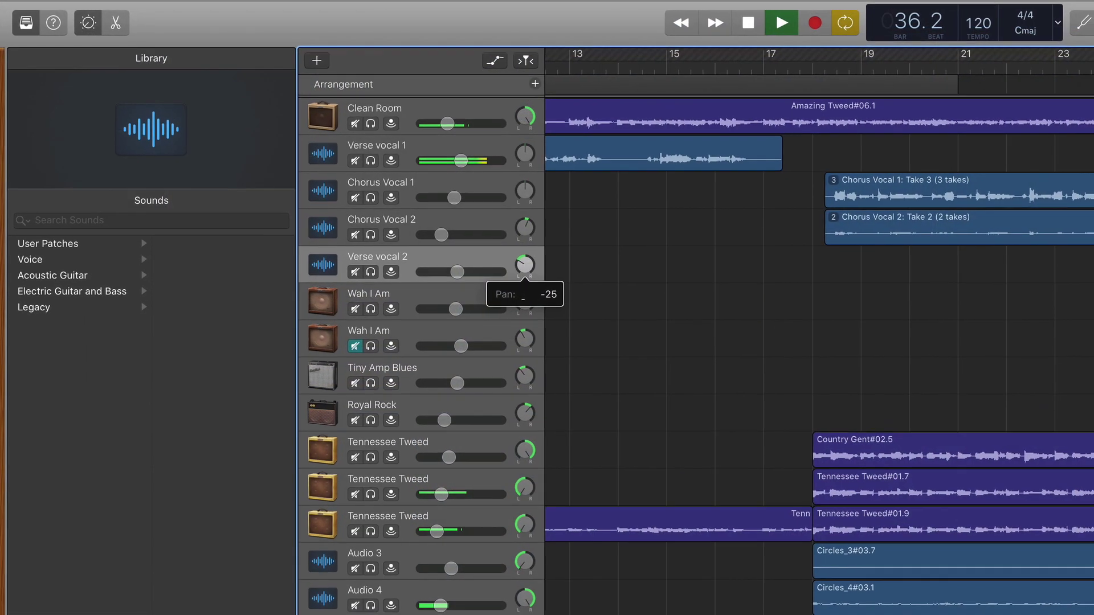
left_click_drag(525, 265, 503, 256)
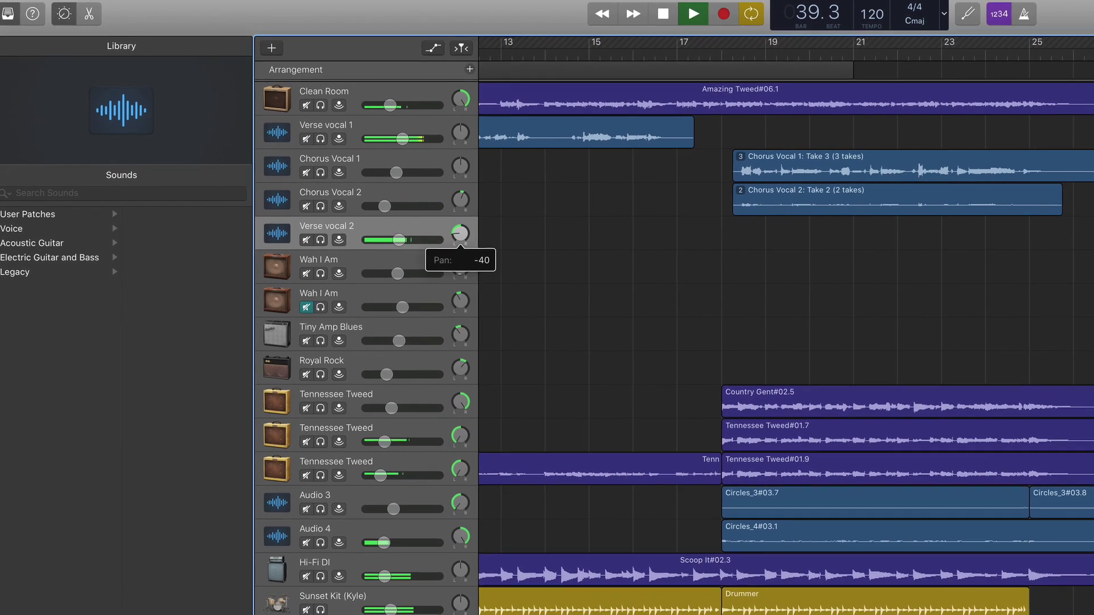
left_click_drag(460, 233, 393, 199)
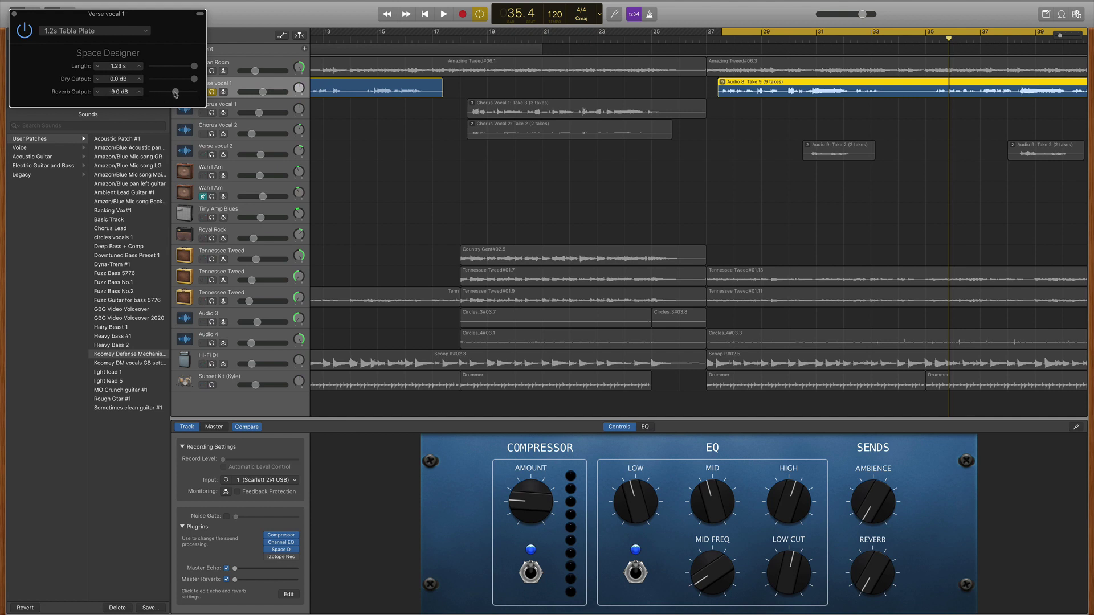
Step: With the song playing, lower the Space Designer Reverb Output on Verse vocal 1 to -23.0 dB
left_click(15, 14)
key("space")
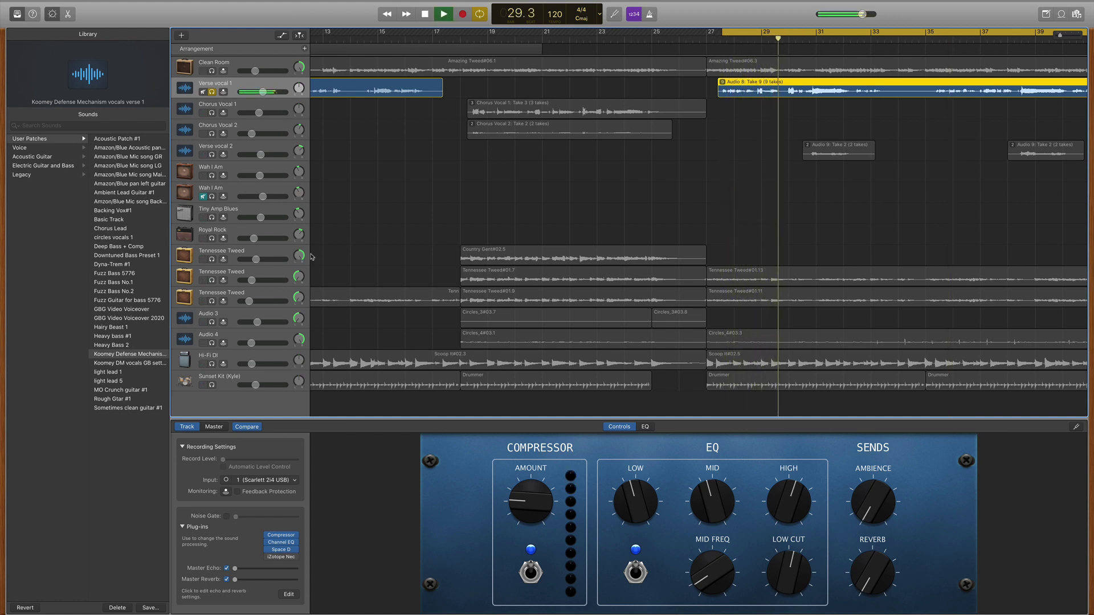
left_click(282, 551)
left_click_drag(162, 95, 162, 97)
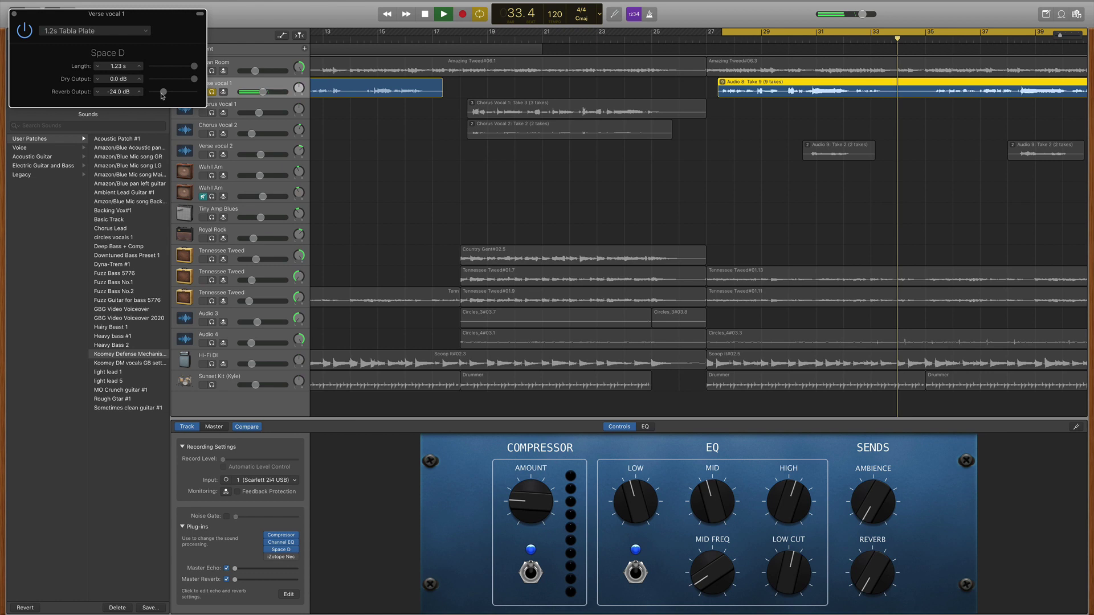
left_click_drag(162, 93, 187, 91)
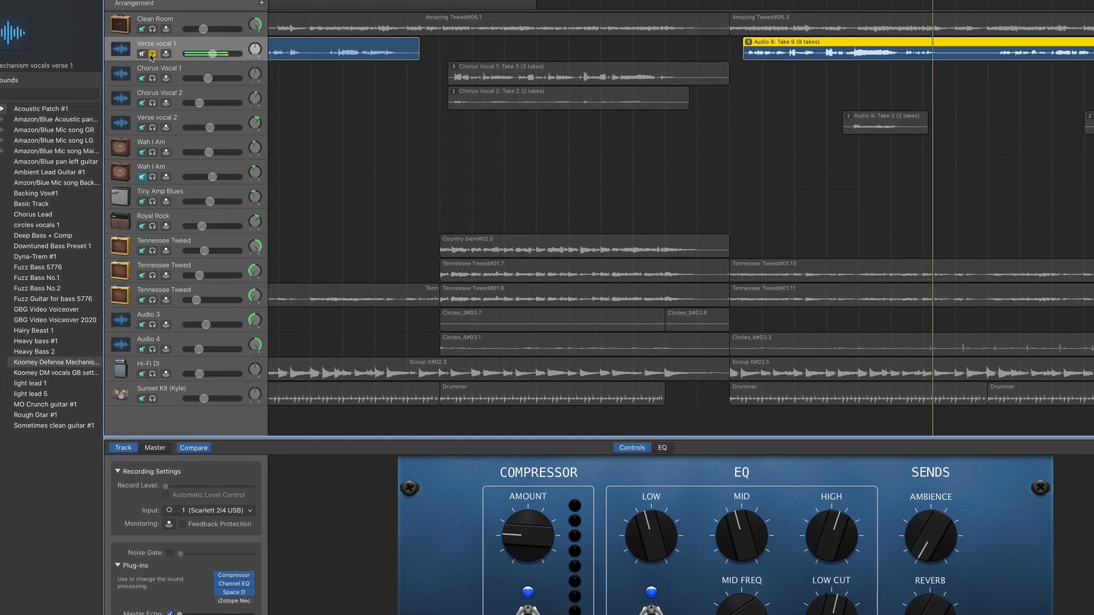
Step: Solo Verse vocal 2 alone, then together with Verse vocal 1, to compare the vocal layers
left_click(155, 55)
left_click(152, 54)
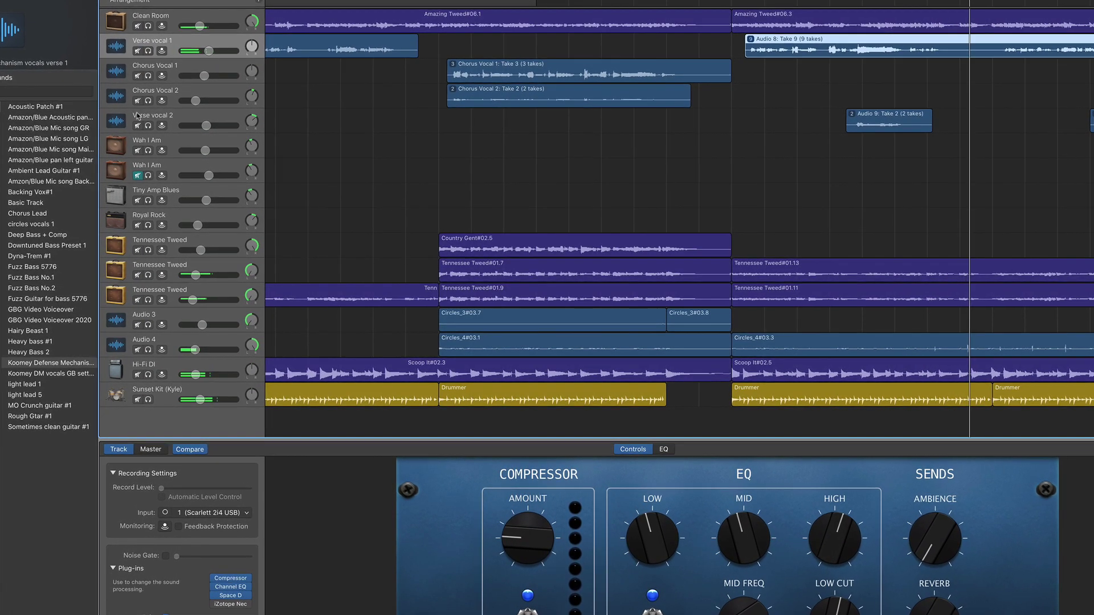
left_click(147, 125)
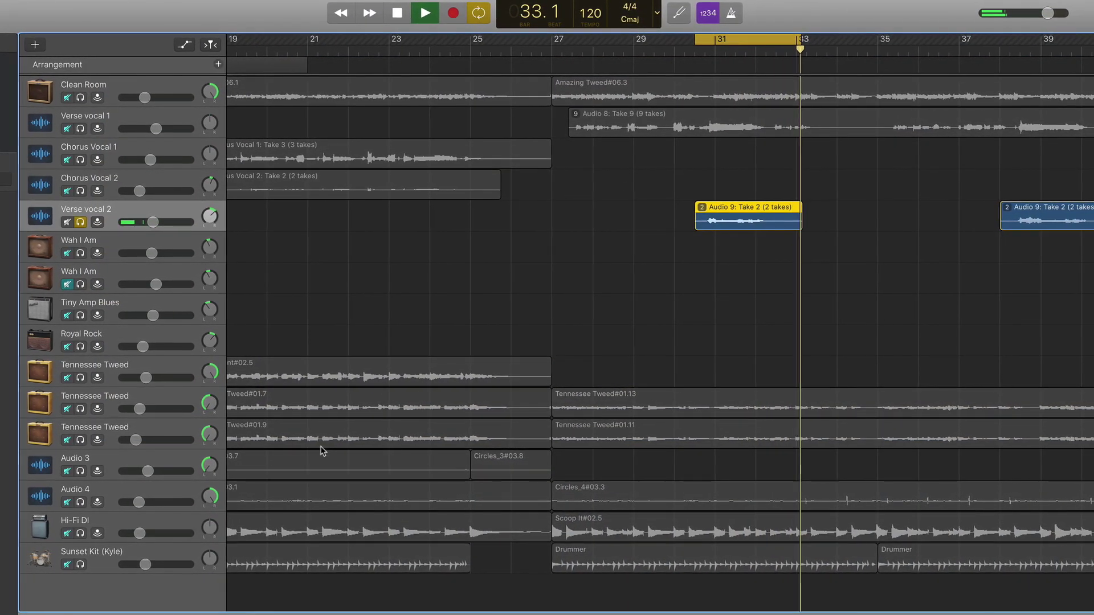
left_click(74, 130)
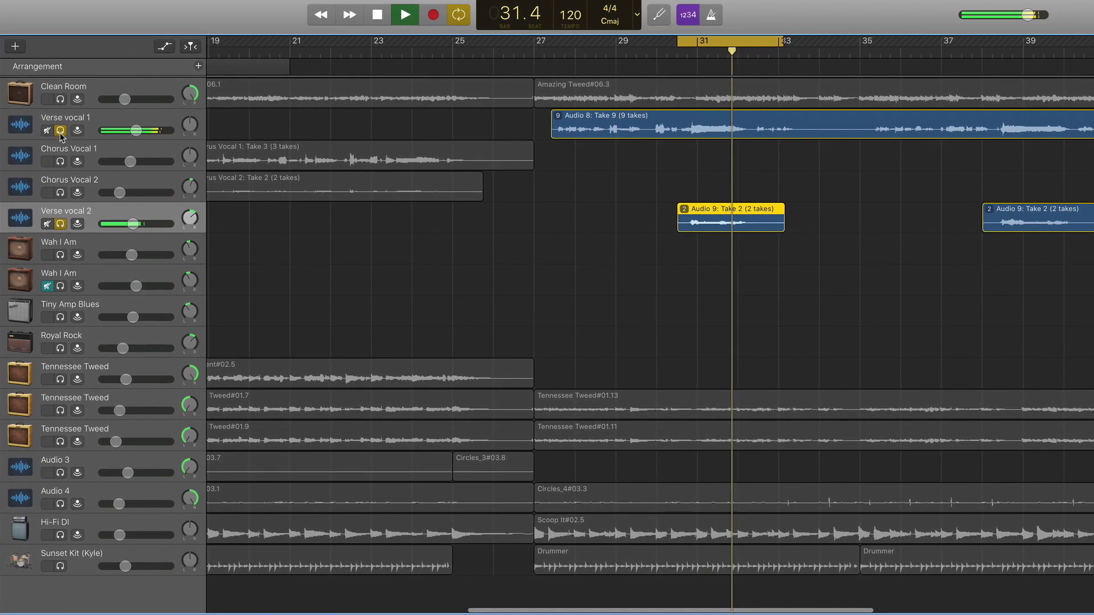
Step: Clear both vocal solos and play the full mix from bar 27
left_click(56, 132)
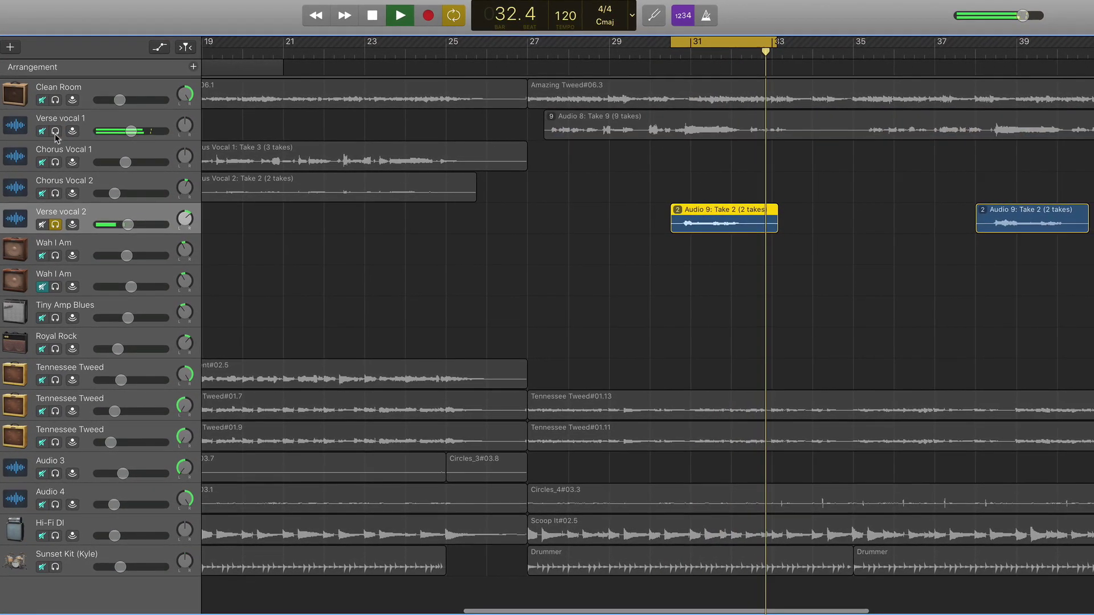
left_click(55, 224)
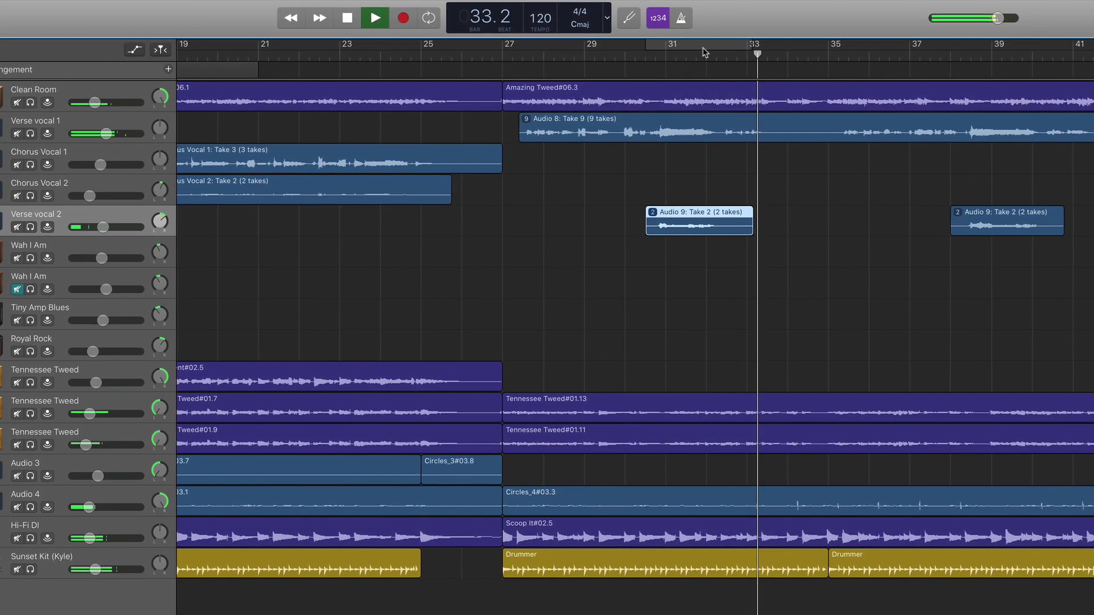
left_click(497, 49)
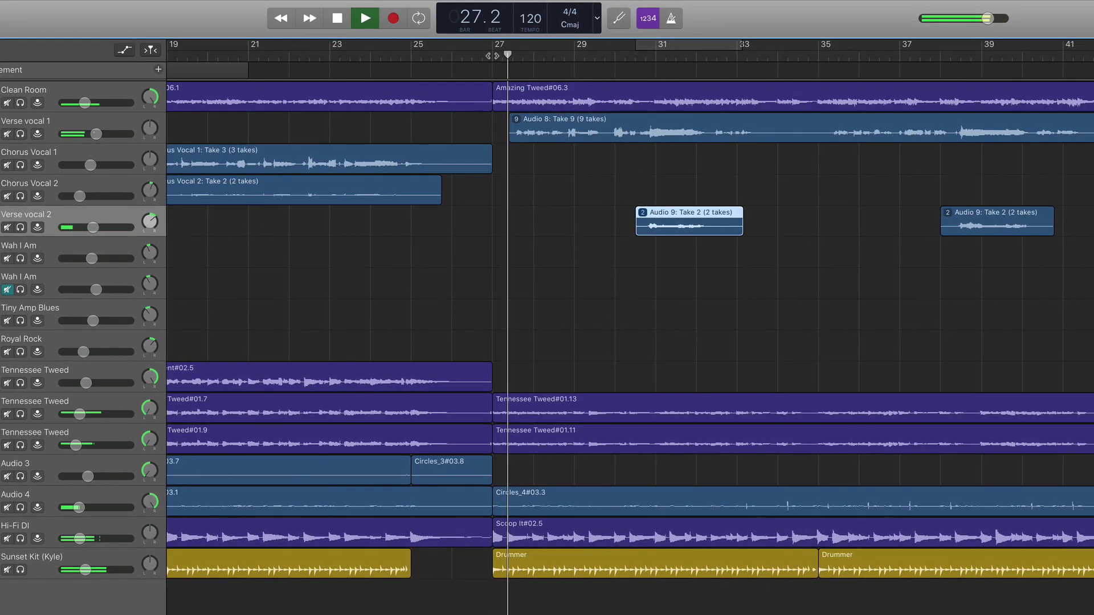